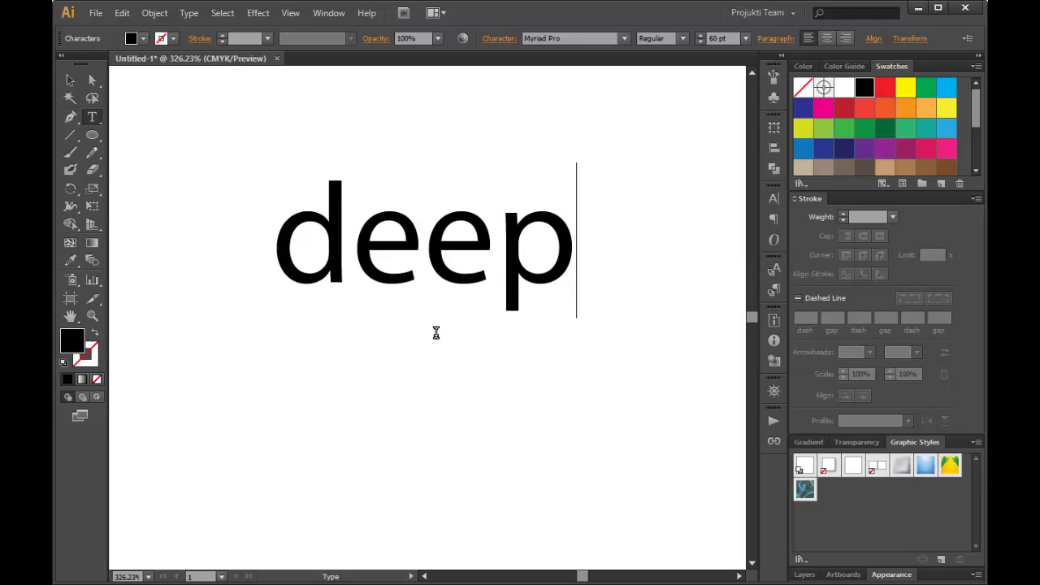
# Complete the text as "deepgreen" and reduce its font size to 56 pt.
pyautogui.write('green')
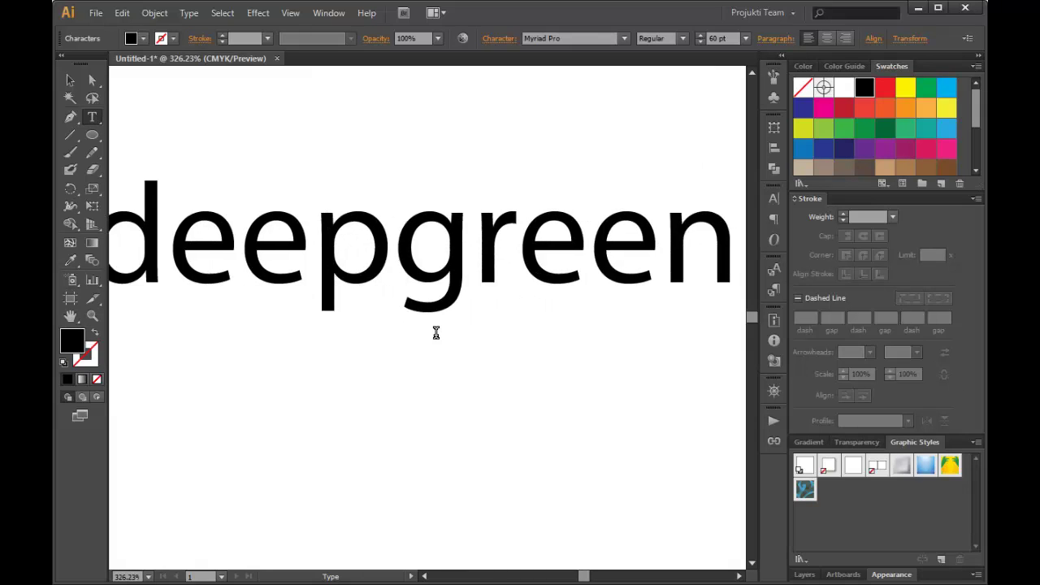
pyautogui.hotkey('ctrl', 'a')
pyautogui.hotkey('ctrl', 'shift', ',')
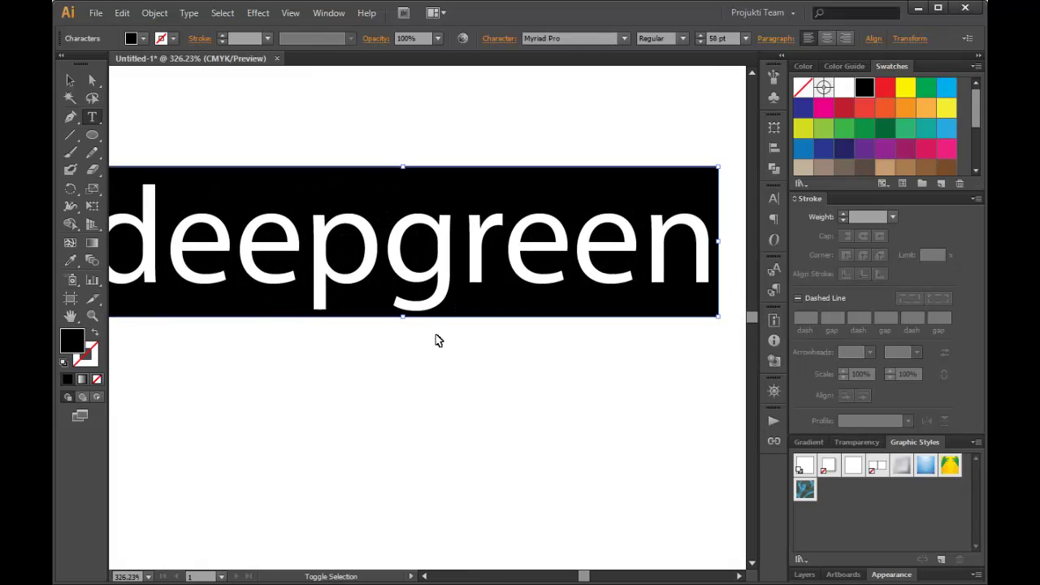
pyautogui.hotkey('ctrl', 'shift', ',')
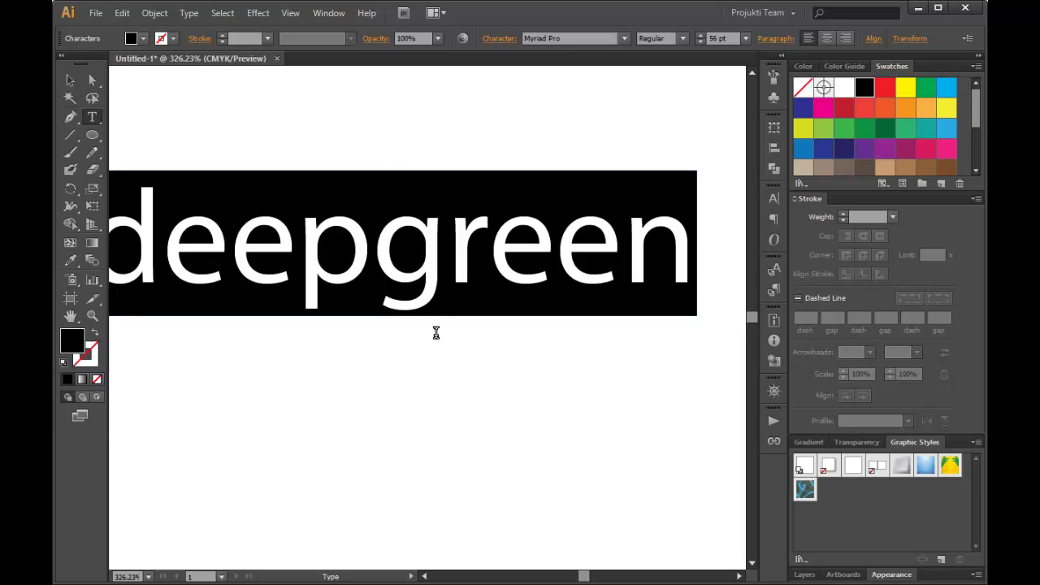
# Colour the "green" part of the text green, leaving "deep" in black.
pyautogui.click(378, 260)
pyautogui.hotkey('ctrl', 'a')
pyautogui.click(378, 254)
pyautogui.moveTo(378, 255); pyautogui.dragTo(680, 260)
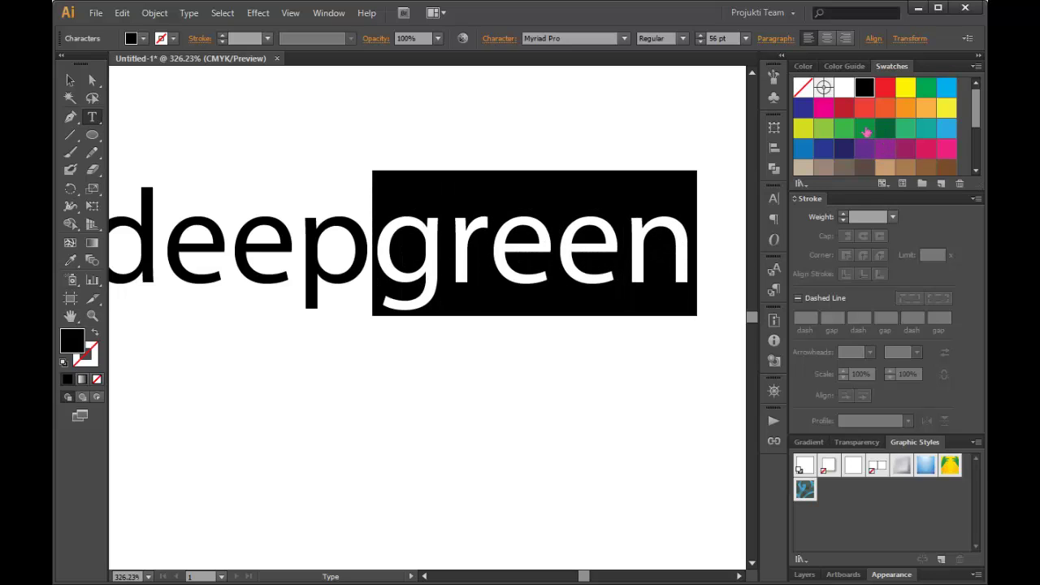
pyautogui.click(866, 130)
pyautogui.click(70, 79)
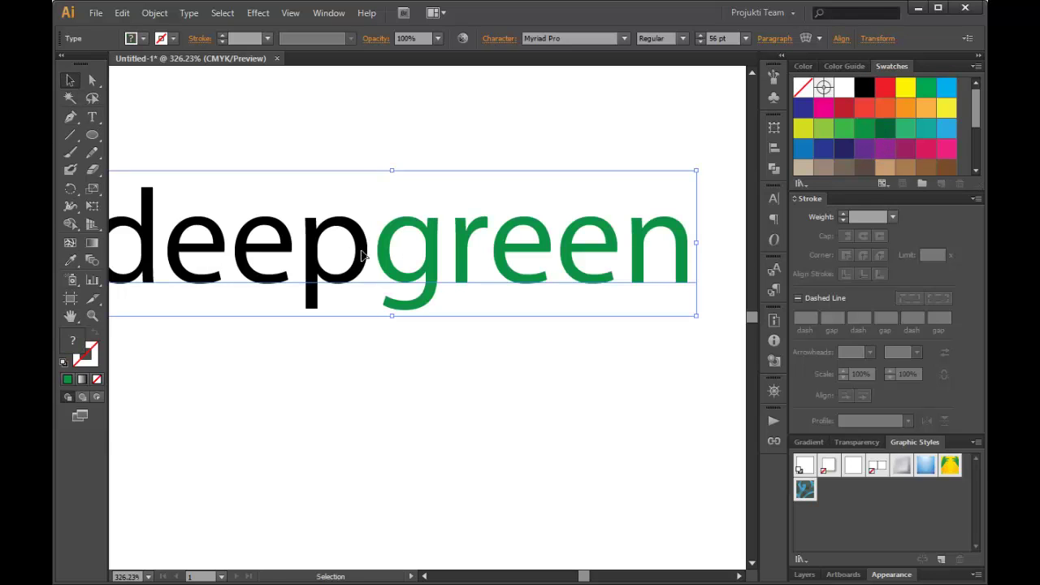
pyautogui.press('space')
pyautogui.moveTo(363, 255); pyautogui.dragTo(392, 259)
pyautogui.hotkey('ctrl', '-')
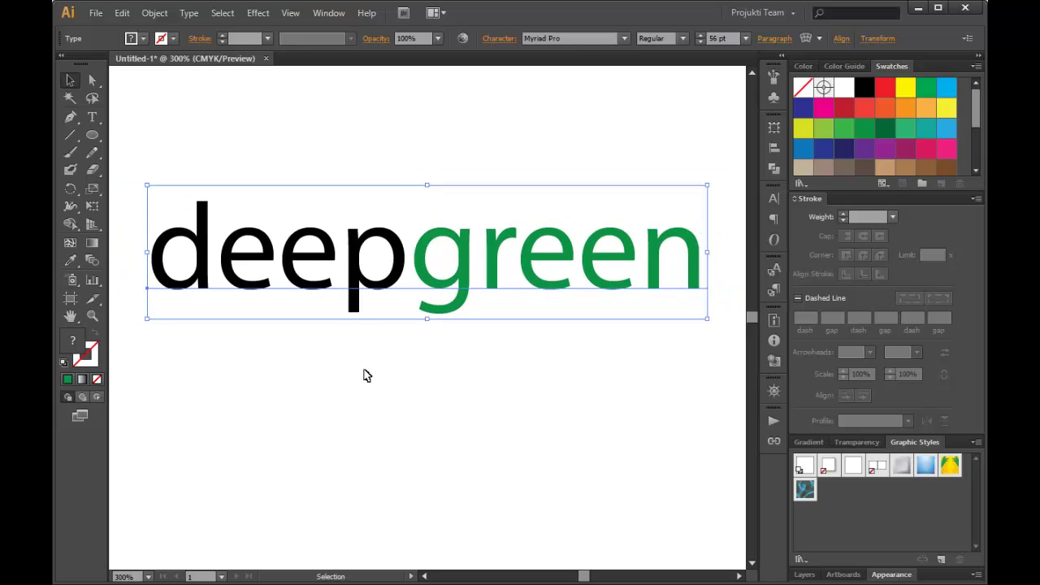
# Draw a large rectangle around the word "green" and set its fill to None.
pyautogui.click(99, 135)
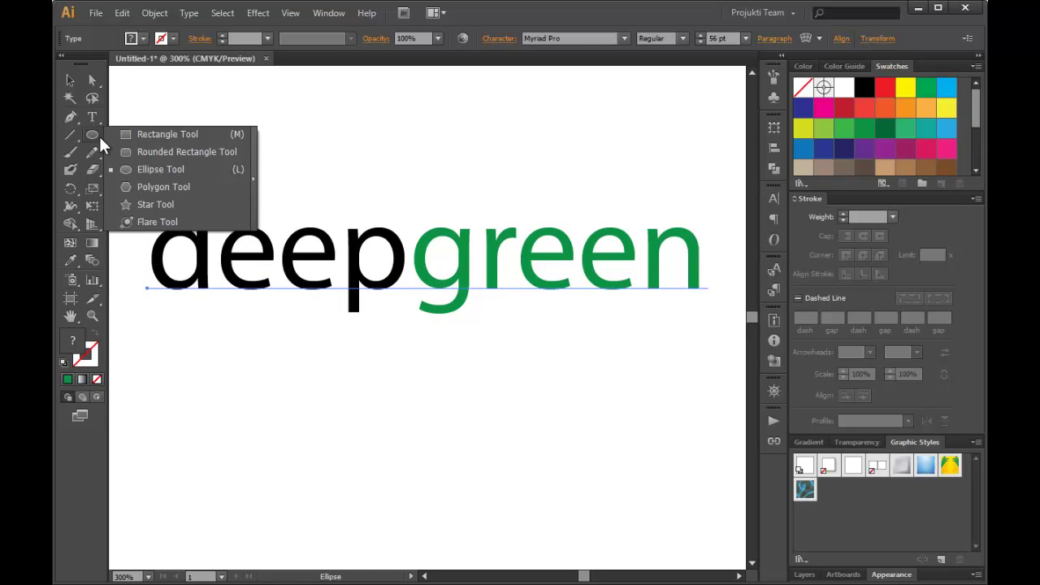
pyautogui.click(176, 138)
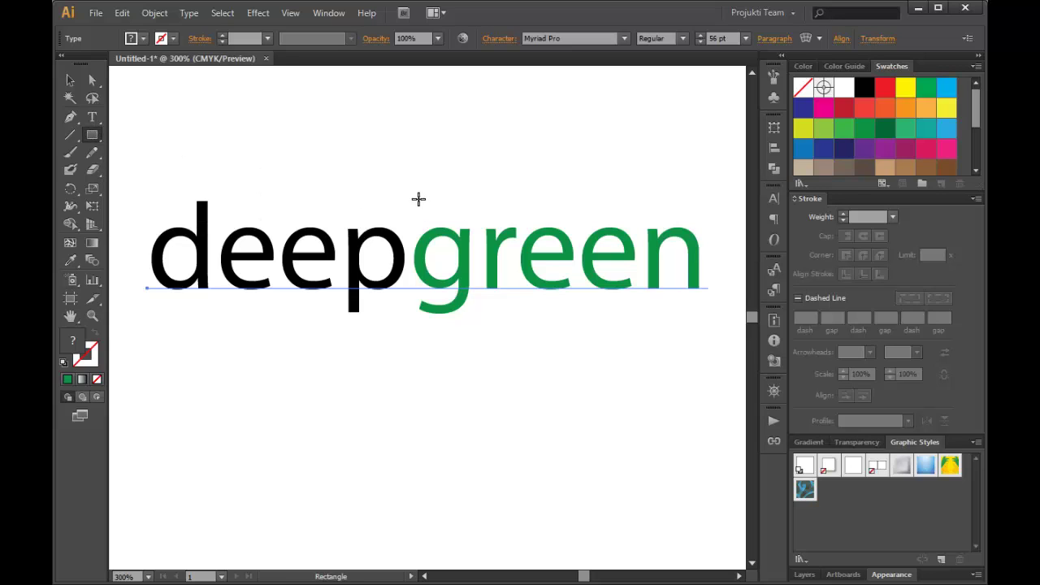
pyautogui.moveTo(404, 143)
pyautogui.mouseDown()
pyautogui.moveTo(557, 321)
pyautogui.moveTo(699, 362)
pyautogui.moveTo(715, 381)
pyautogui.moveTo(708, 392)
pyautogui.moveTo(709, 382)
pyautogui.mouseUp()
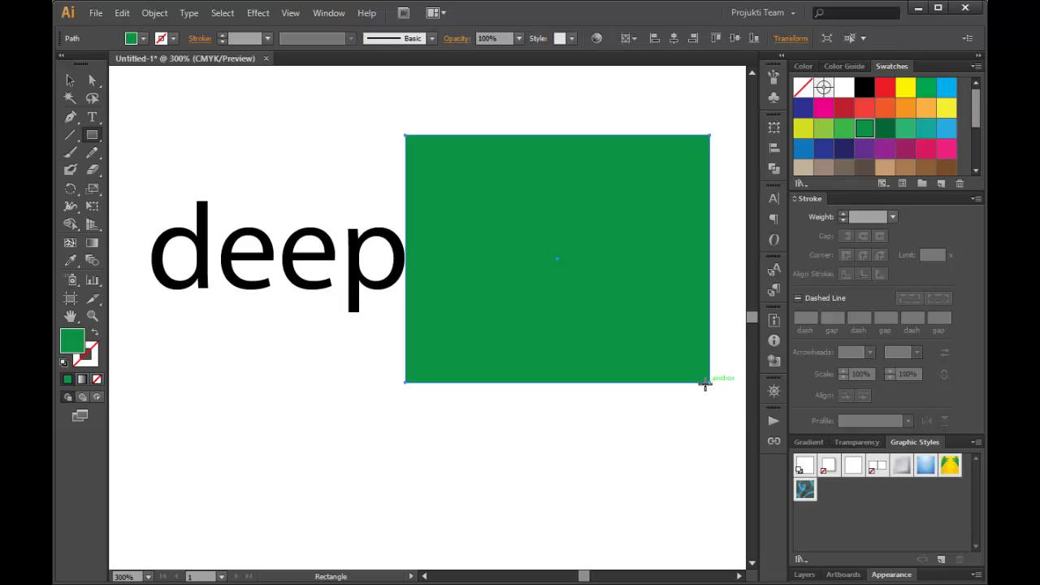
pyautogui.click(143, 38)
pyautogui.click(62, 63)
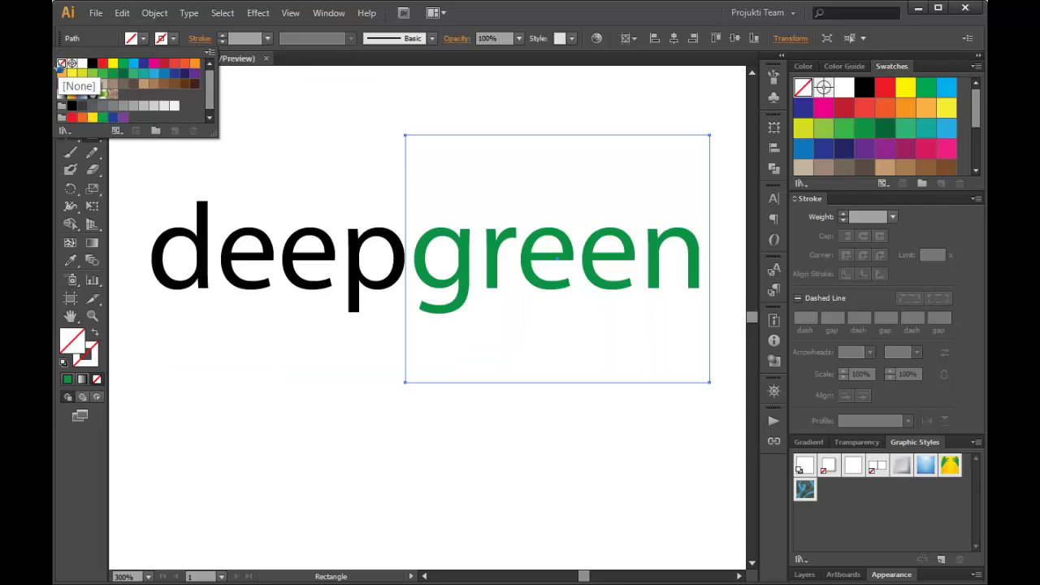
# Give the rectangle around "green" a green stroke with a 3 pt weight.
pyautogui.click(174, 38)
pyautogui.click(174, 38)
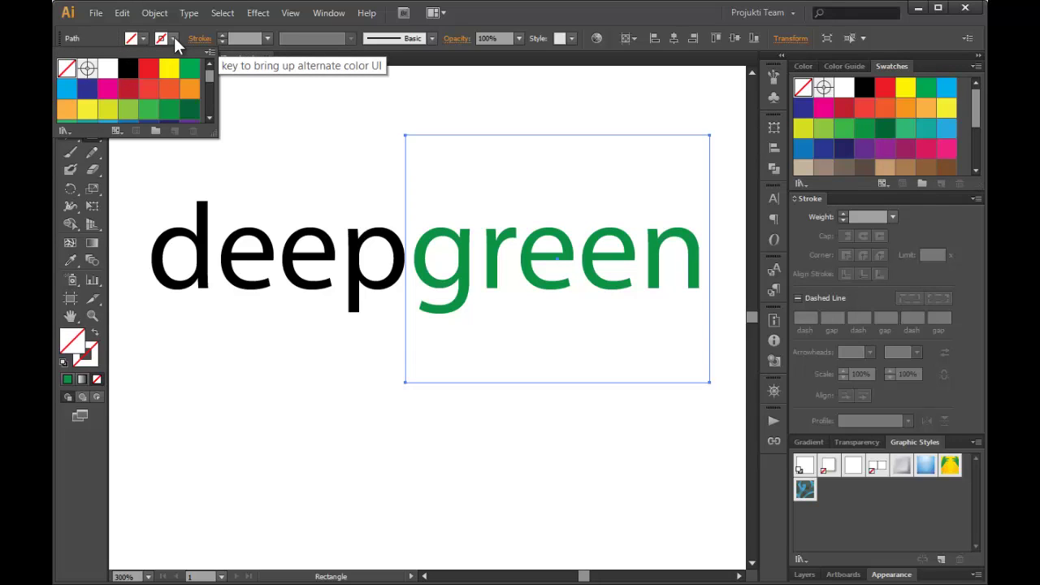
pyautogui.click(171, 114)
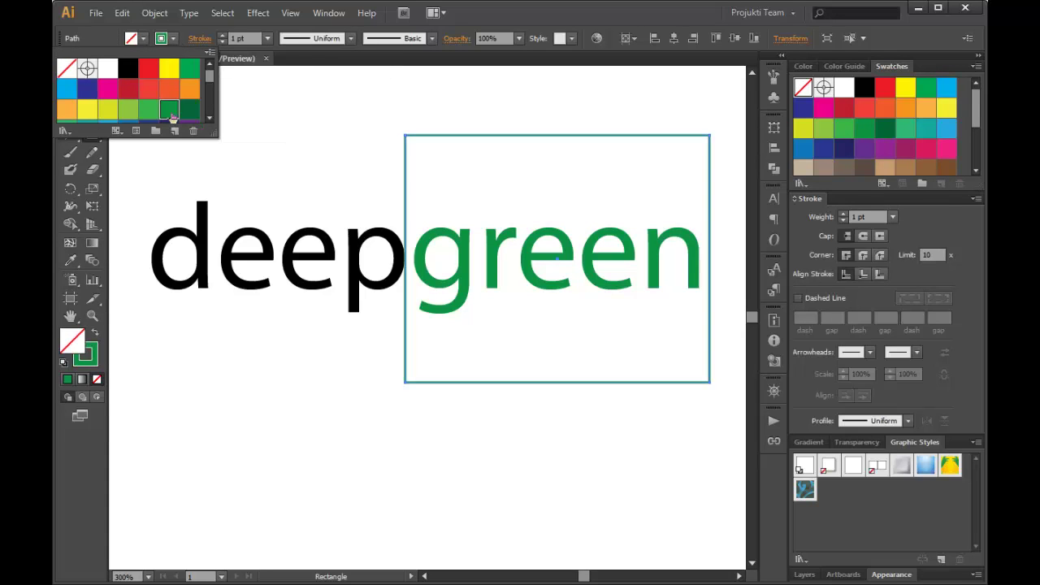
pyautogui.click(265, 37)
pyautogui.click(265, 37)
pyautogui.click(278, 135)
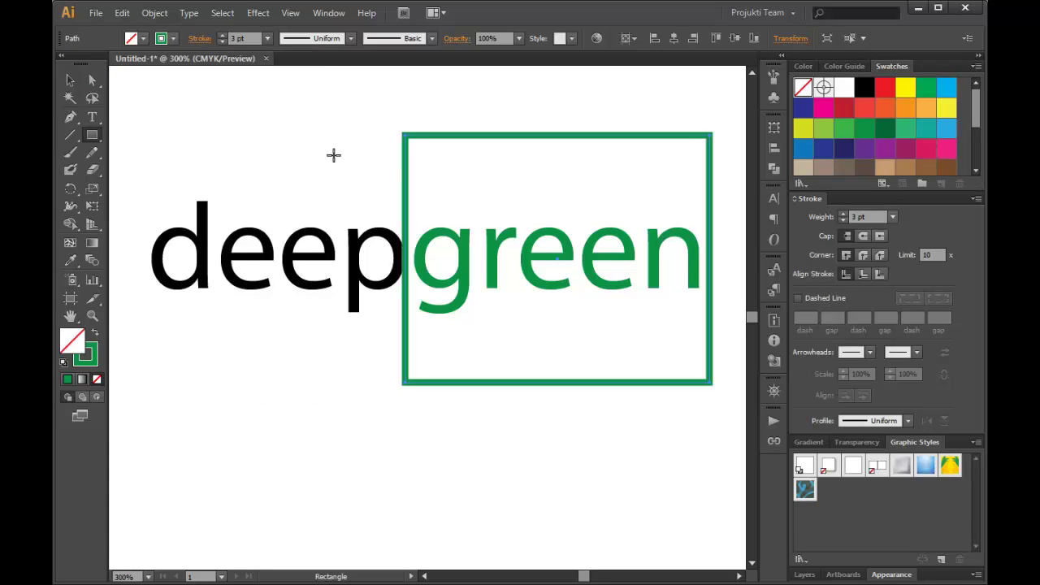
# Nudge the outlined rectangle slightly right, away from the "p" of "deep", and deselect it.
pyautogui.click(69, 80)
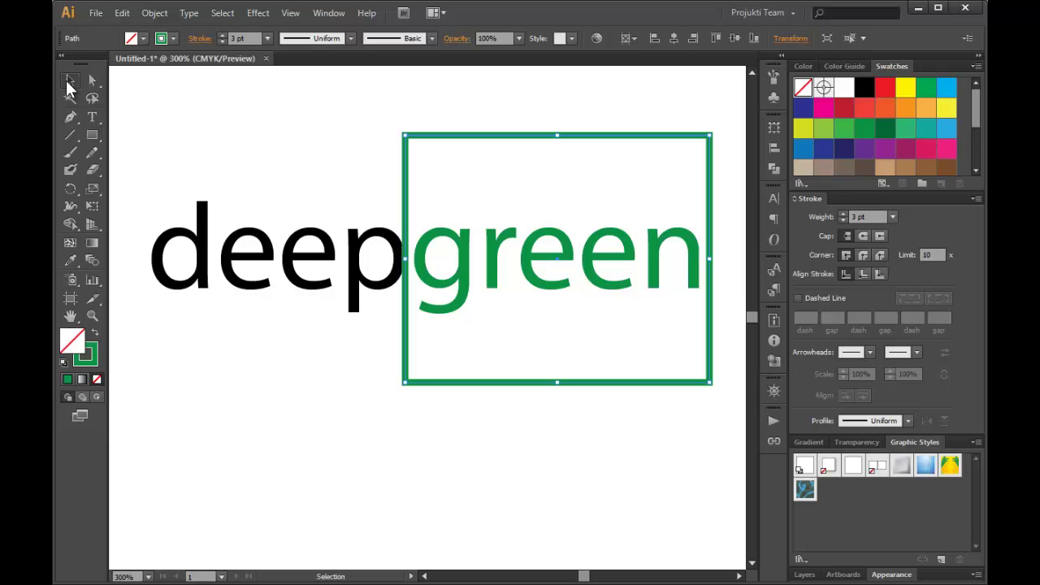
pyautogui.press('Right')
pyautogui.press('Right')
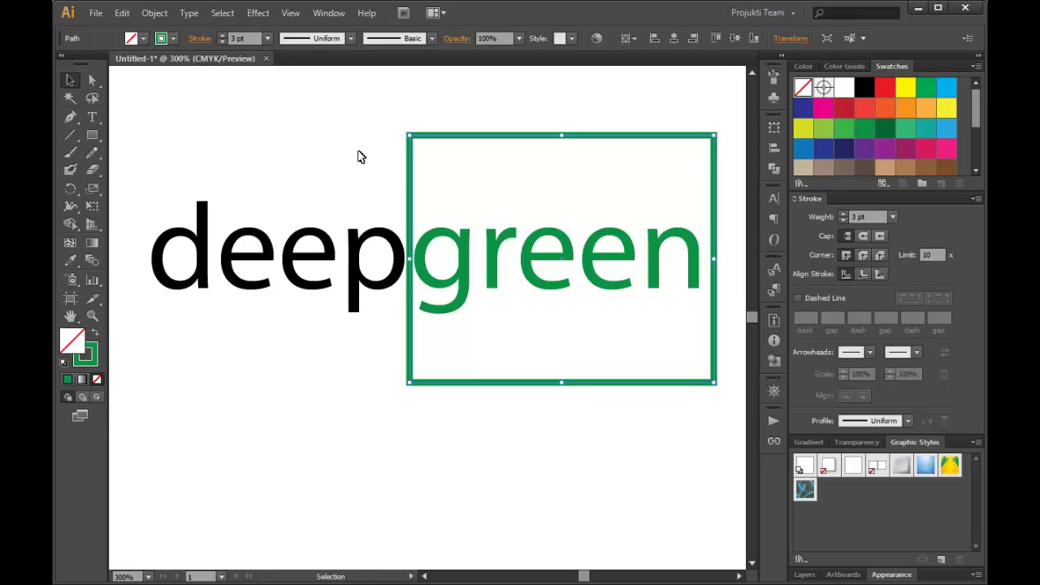
pyautogui.click(358, 153)
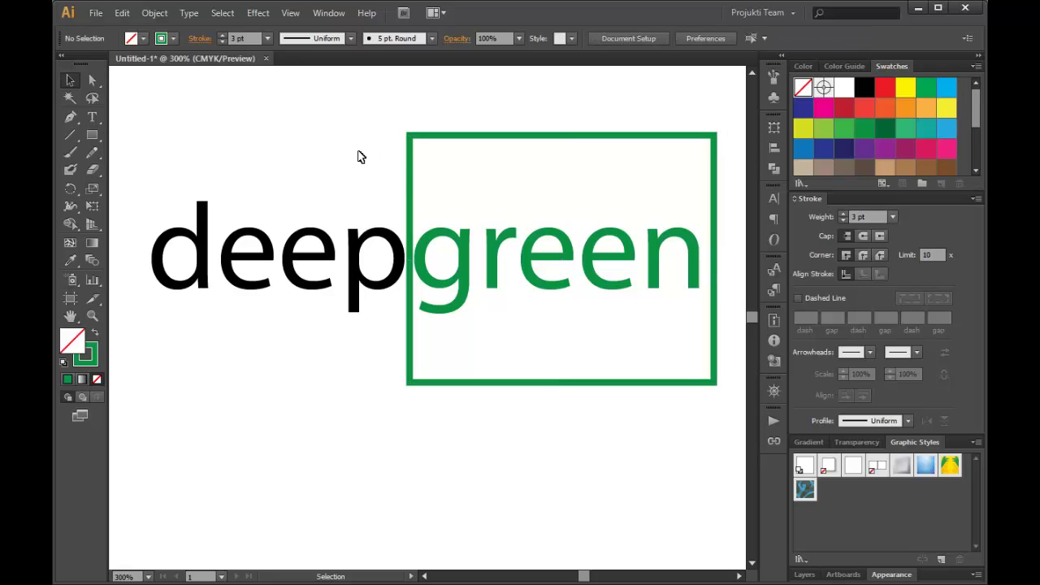
# Try rotating and shrinking the outlined rectangle around "green", and delete it.
pyautogui.click(412, 169)
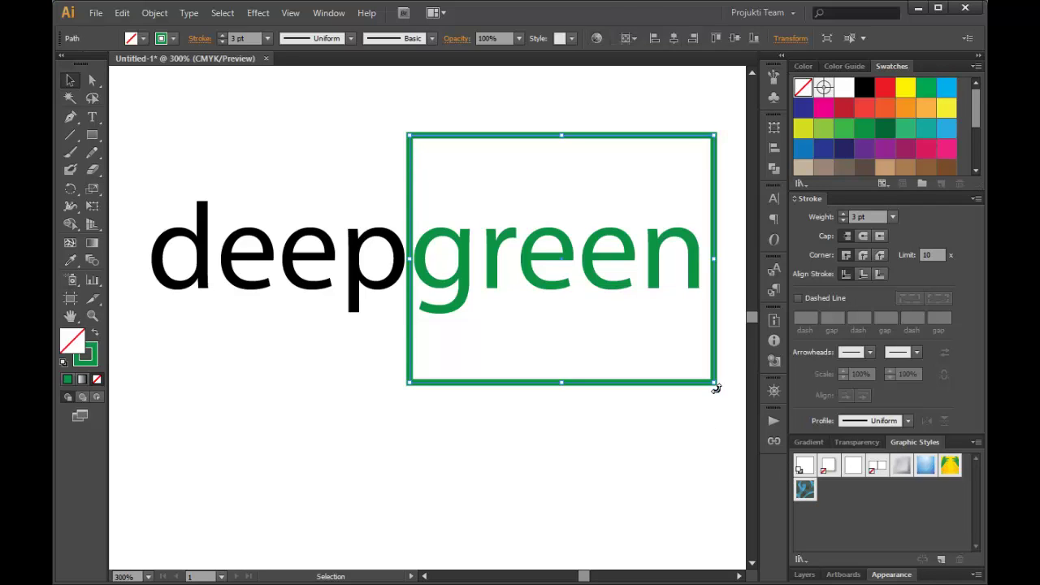
pyautogui.moveTo(716, 389); pyautogui.dragTo(696, 425)
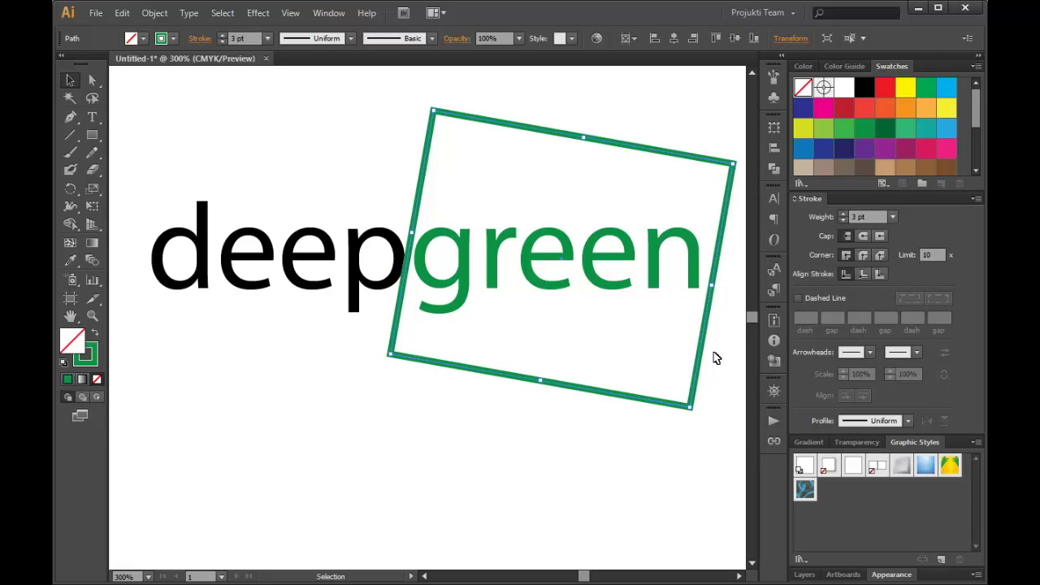
pyautogui.moveTo(703, 349); pyautogui.dragTo(706, 356)
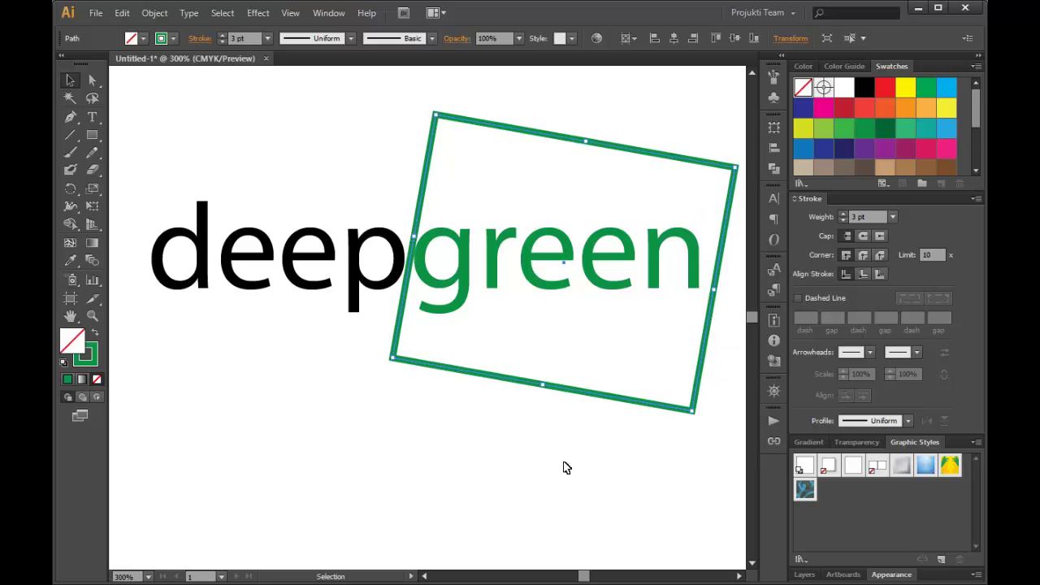
pyautogui.click(566, 468)
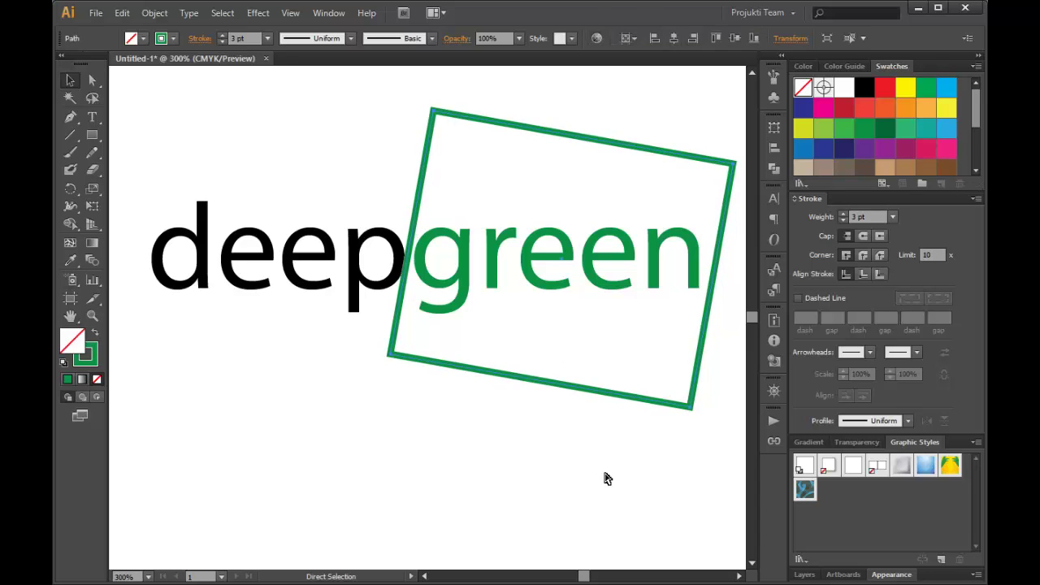
pyautogui.hotkey('ctrl', 'z')
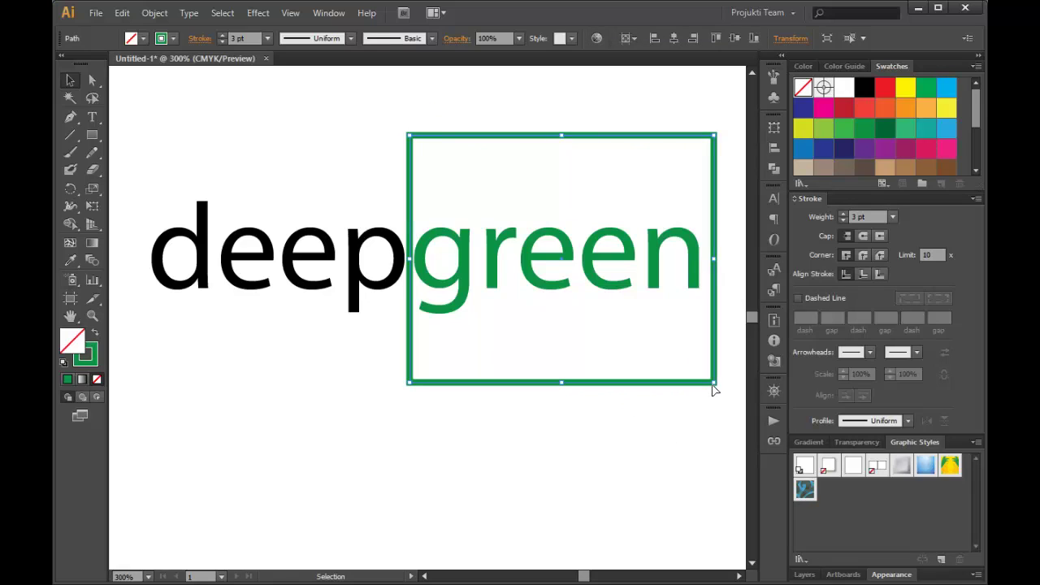
pyautogui.moveTo(717, 388); pyautogui.dragTo(597, 335)
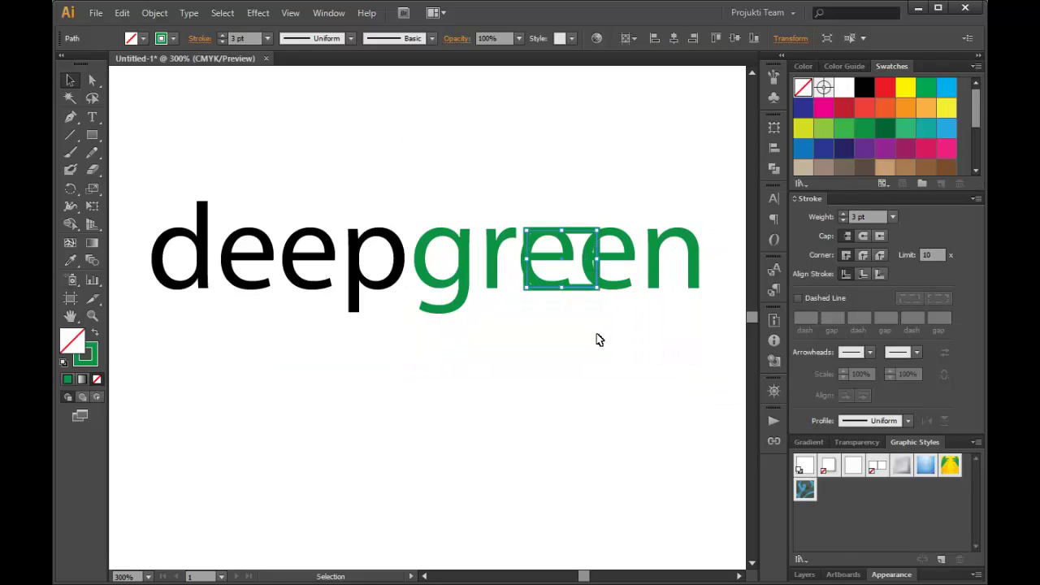
pyautogui.press('Delete')
# Draw a small square with no stroke and a green fill, and place it above the "d" of "deep".
pyautogui.click(89, 135)
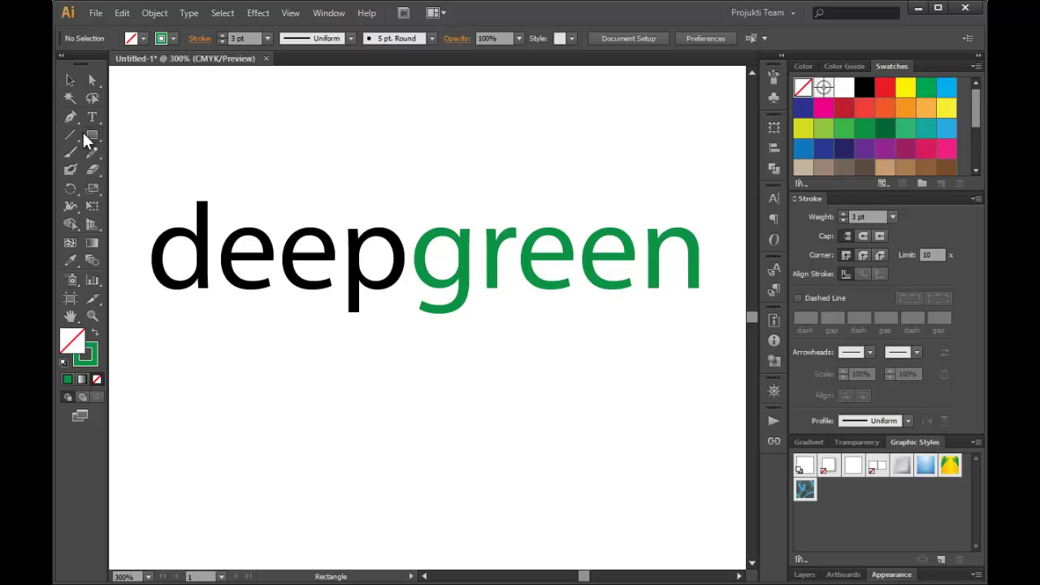
pyautogui.moveTo(237, 118); pyautogui.dragTo(300, 183)
pyautogui.click(170, 39)
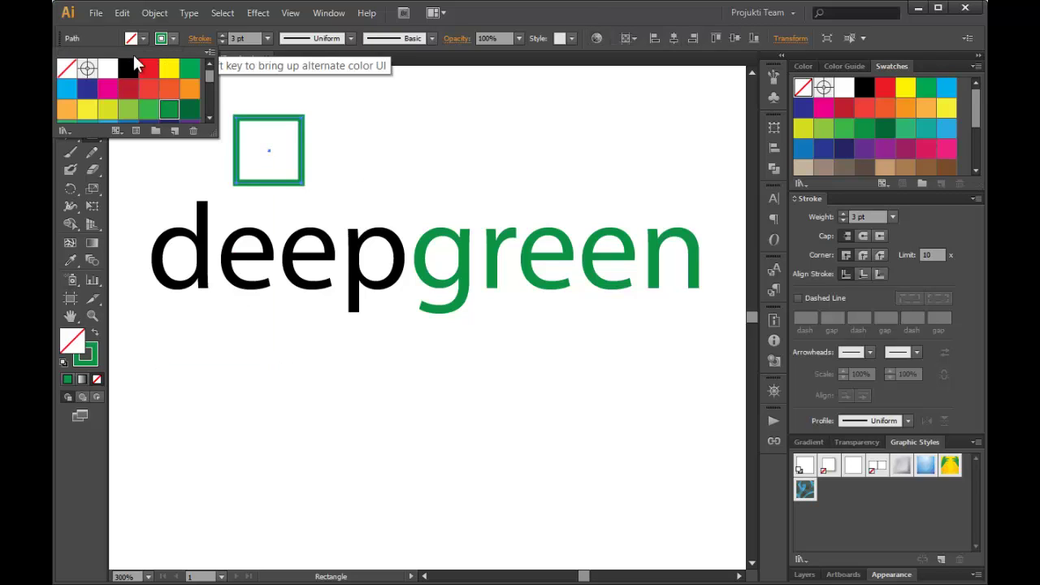
pyautogui.click(67, 68)
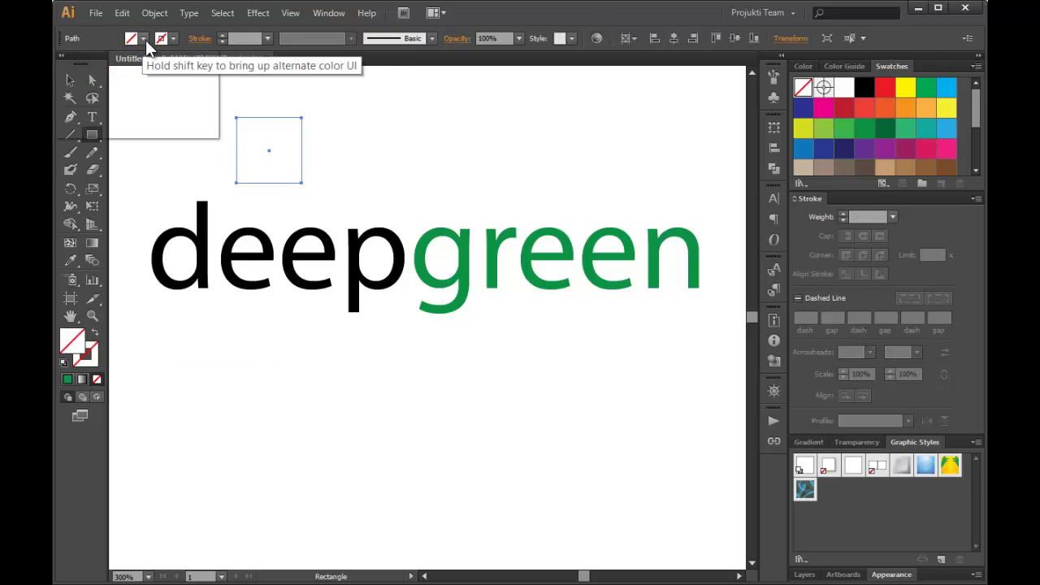
pyautogui.click(143, 39)
pyautogui.click(112, 73)
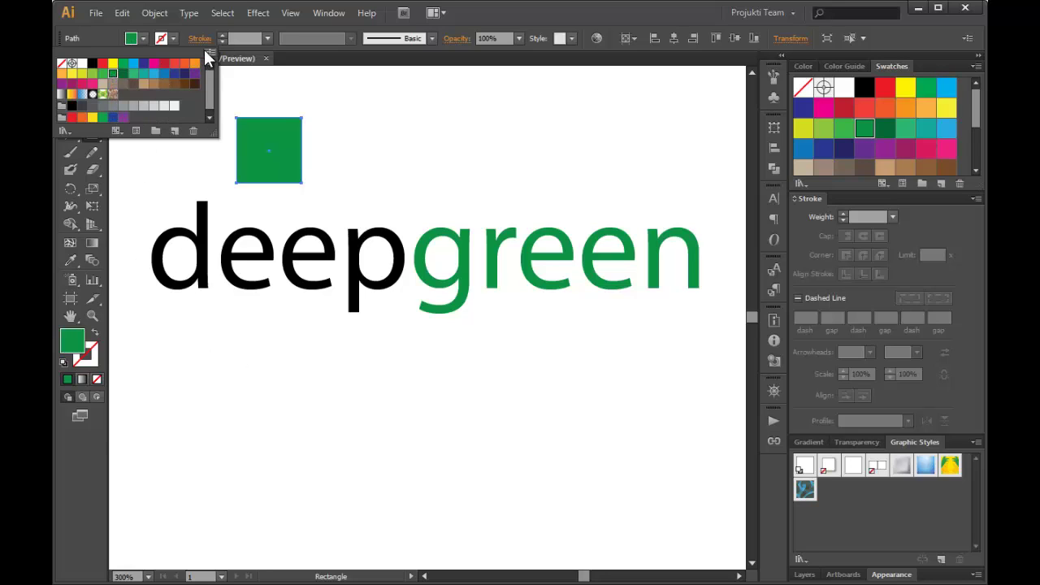
pyautogui.click(133, 41)
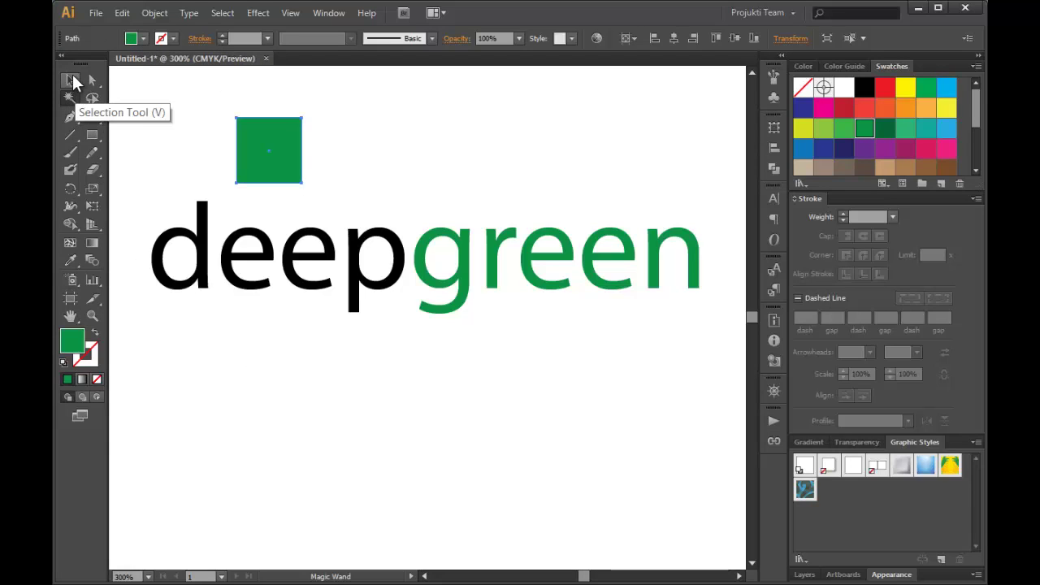
pyautogui.click(70, 80)
pyautogui.moveTo(277, 168); pyautogui.dragTo(174, 169)
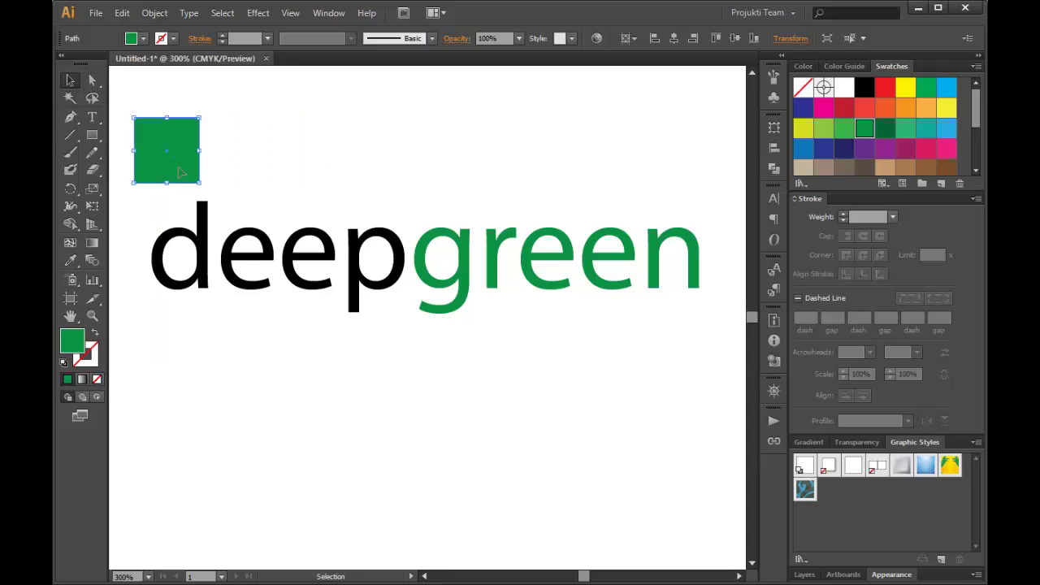
# Duplicate the green square, enlarge the copy and place it diagonally above and left of the original, corner to corner.
pyautogui.moveTo(329, 187); pyautogui.dragTo(386, 297)
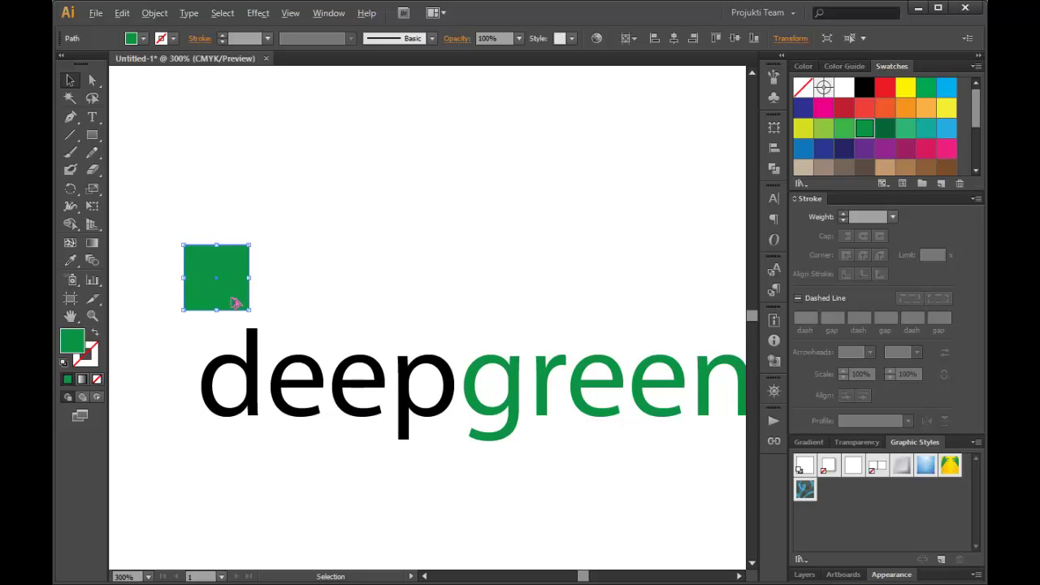
pyautogui.moveTo(236, 304); pyautogui.dragTo(348, 258)
pyautogui.moveTo(287, 213); pyautogui.dragTo(137, 204)
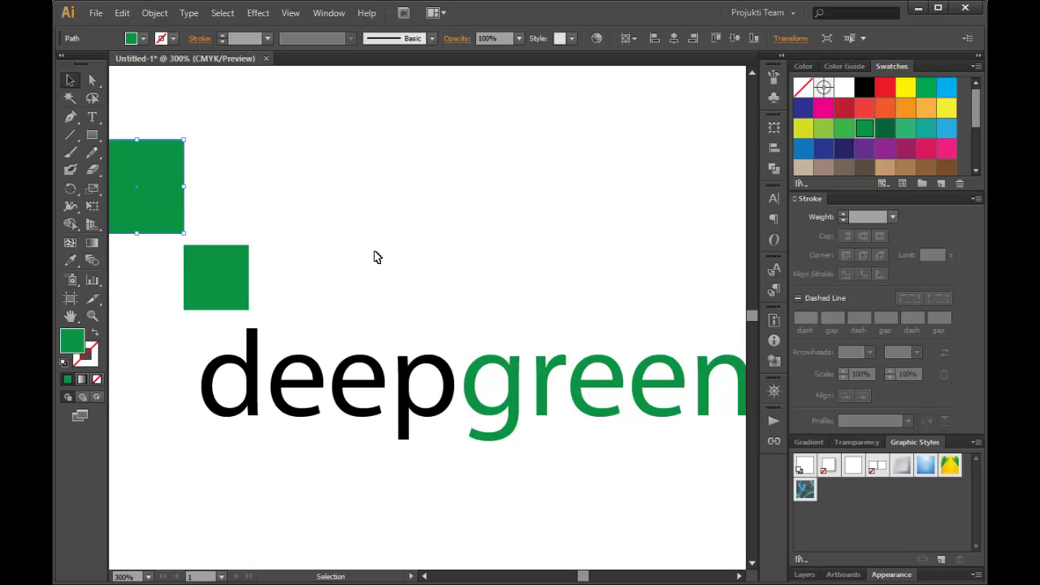
pyautogui.click(398, 260)
pyautogui.hotkey('ctrl', '-')
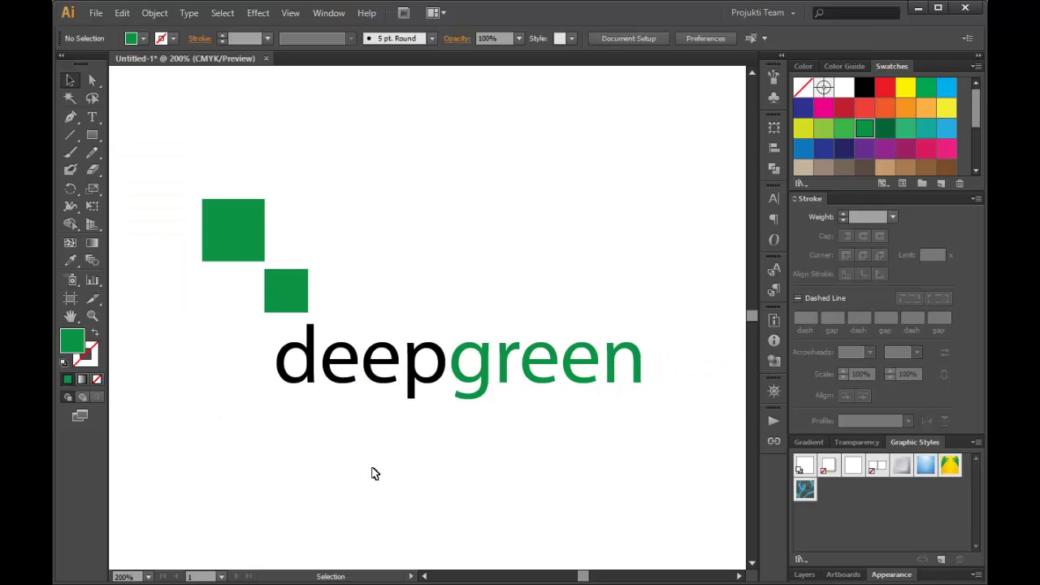
# Copy both squares below the end of "green" and flip the copies so the smaller one is nearest the text.
pyautogui.moveTo(177, 179); pyautogui.dragTo(314, 309)
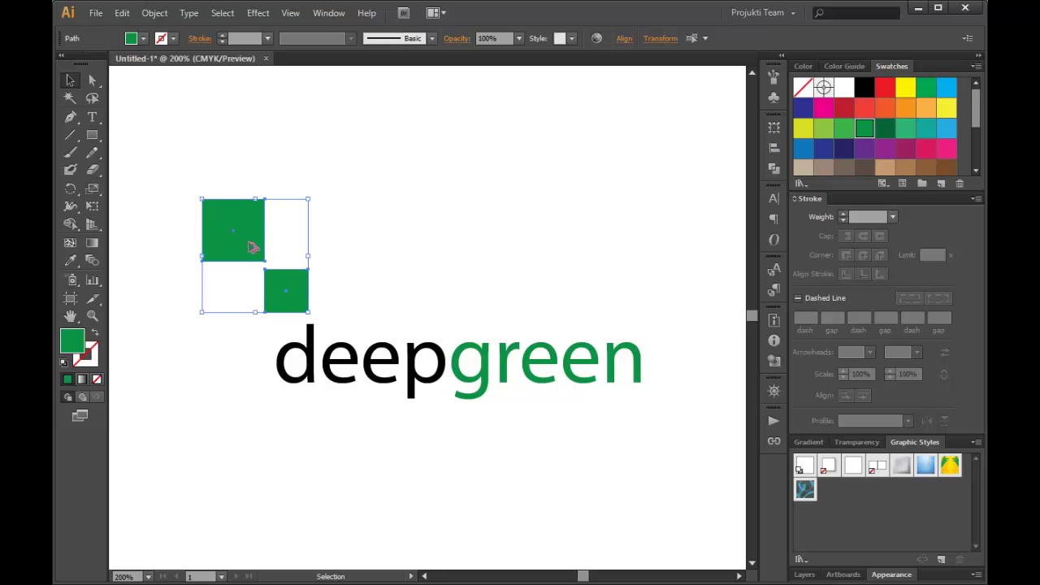
pyautogui.moveTo(253, 247); pyautogui.dragTo(634, 441)
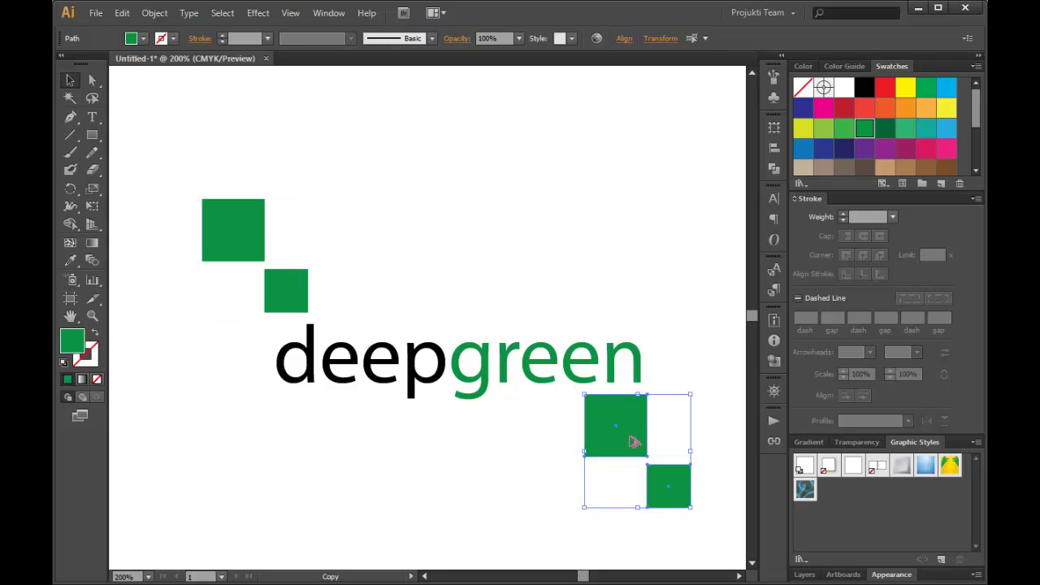
pyautogui.moveTo(690, 507); pyautogui.dragTo(473, 305)
pyautogui.moveTo(560, 373); pyautogui.dragTo(624, 427)
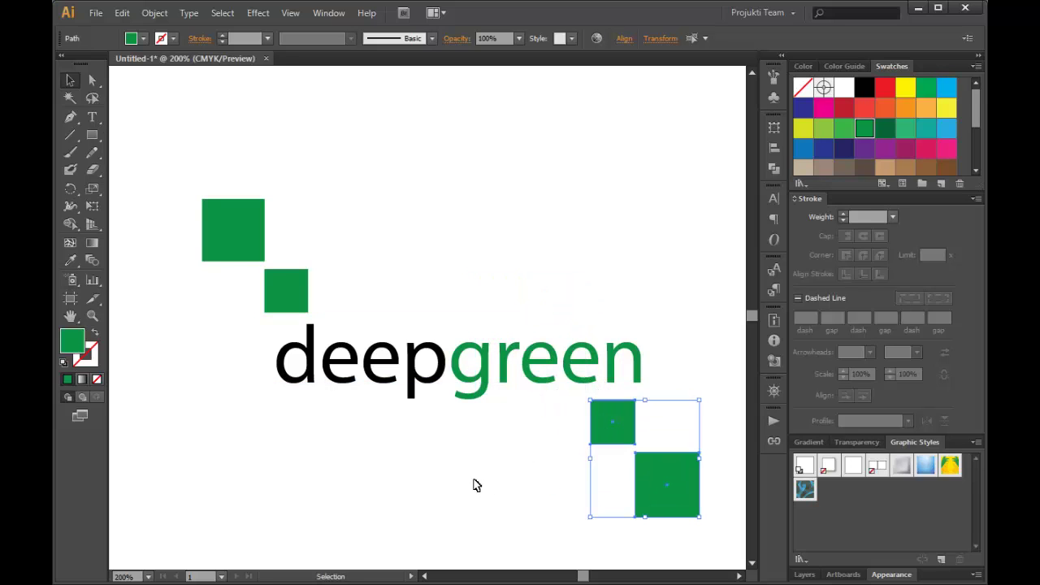
pyautogui.click(476, 485)
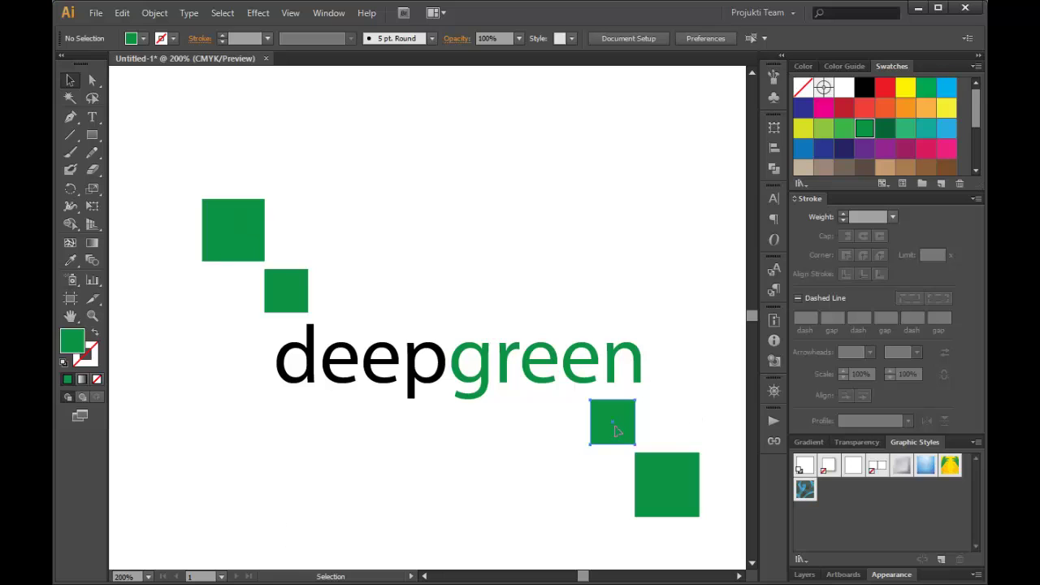
# Move the smaller lower square beside the end of "green" and delete the other three squares.
pyautogui.moveTo(618, 429); pyautogui.dragTo(681, 370)
pyautogui.click(601, 456)
pyautogui.moveTo(585, 442); pyautogui.dragTo(707, 543)
pyautogui.press('Delete')
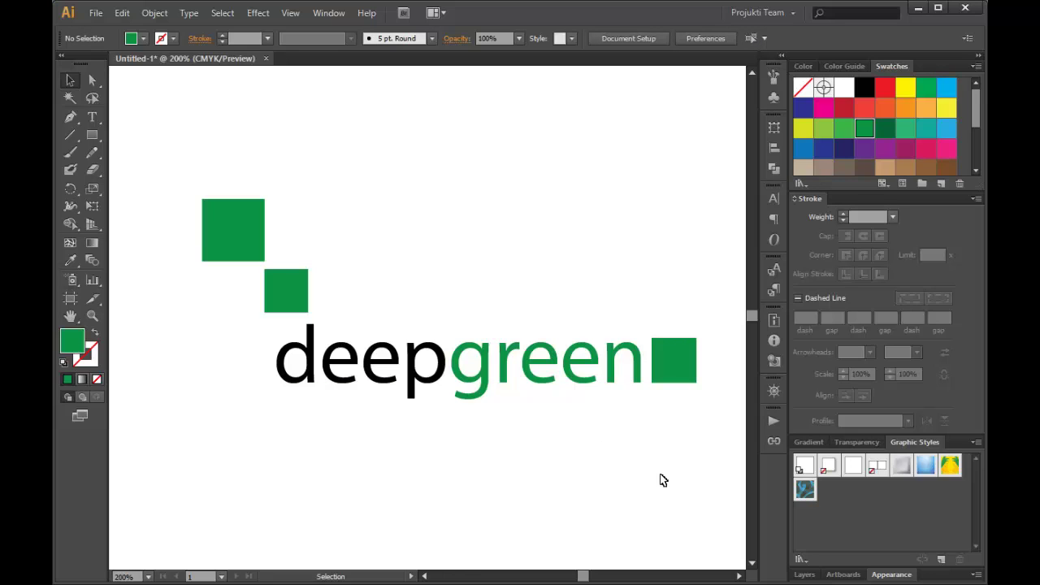
pyautogui.moveTo(149, 163); pyautogui.dragTo(324, 295)
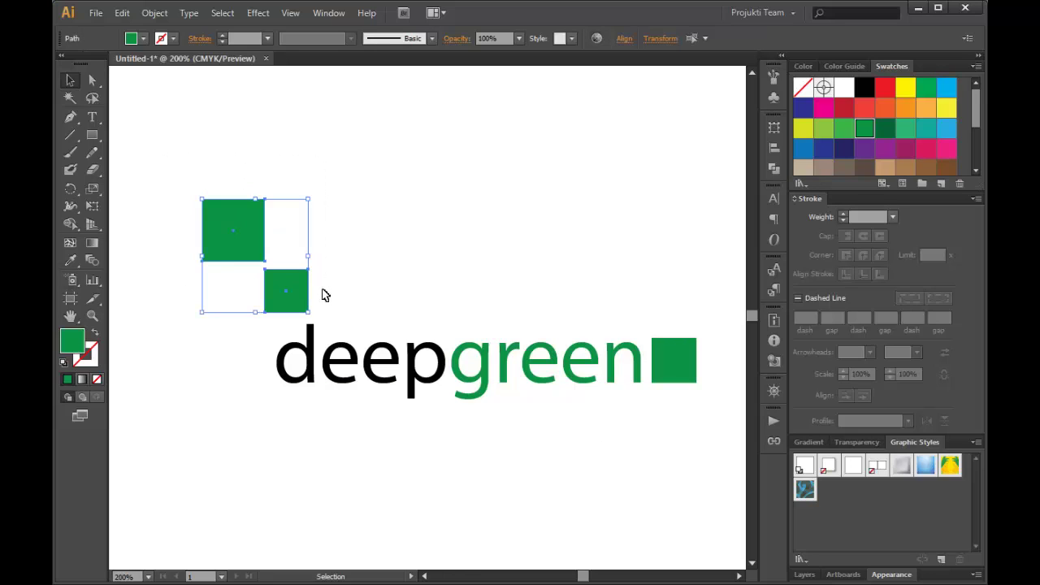
pyautogui.press('Delete')
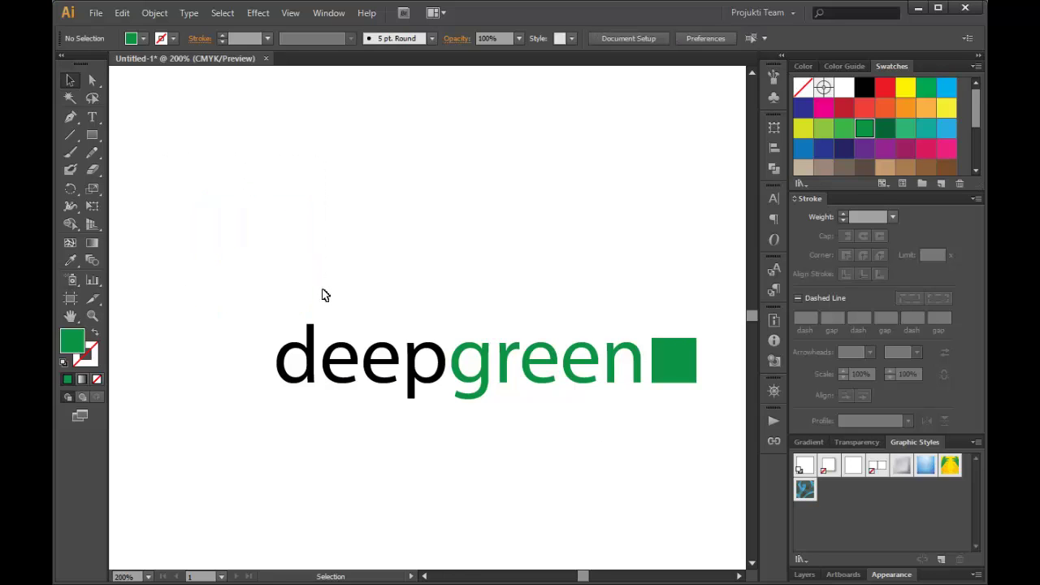
# Delete the green square at the end of the central "deepgreen" logo.
pyautogui.hotkey('ctrl', '0')
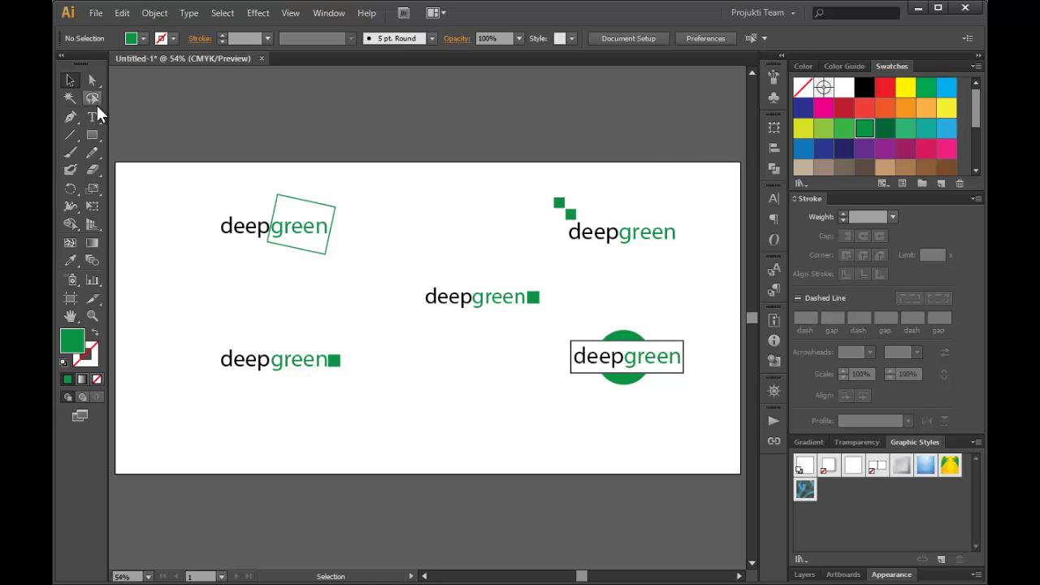
pyautogui.click(92, 315)
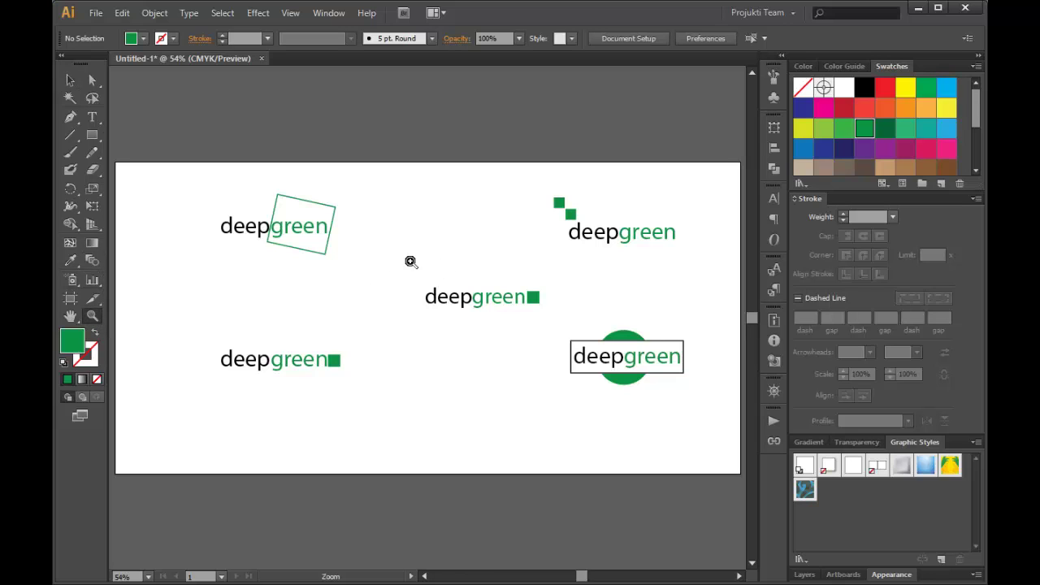
pyautogui.moveTo(407, 259); pyautogui.dragTo(548, 316)
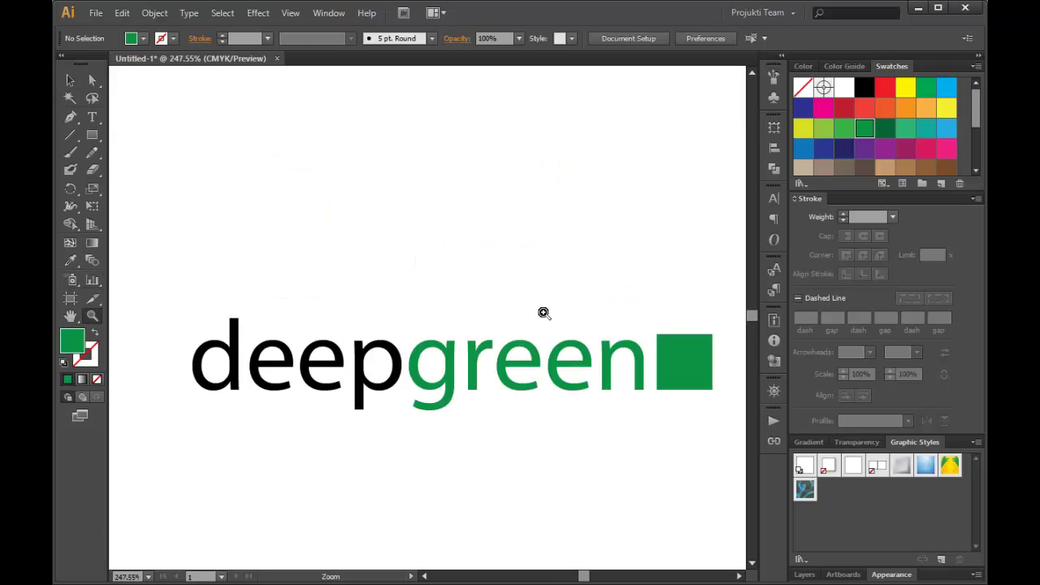
pyautogui.click(69, 81)
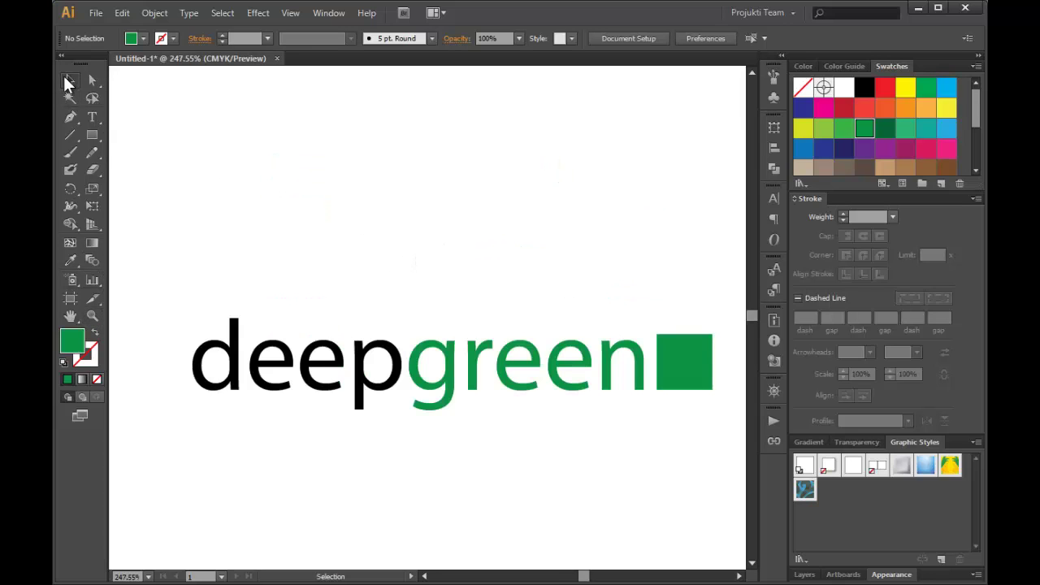
pyautogui.click(706, 379)
pyautogui.press('Delete')
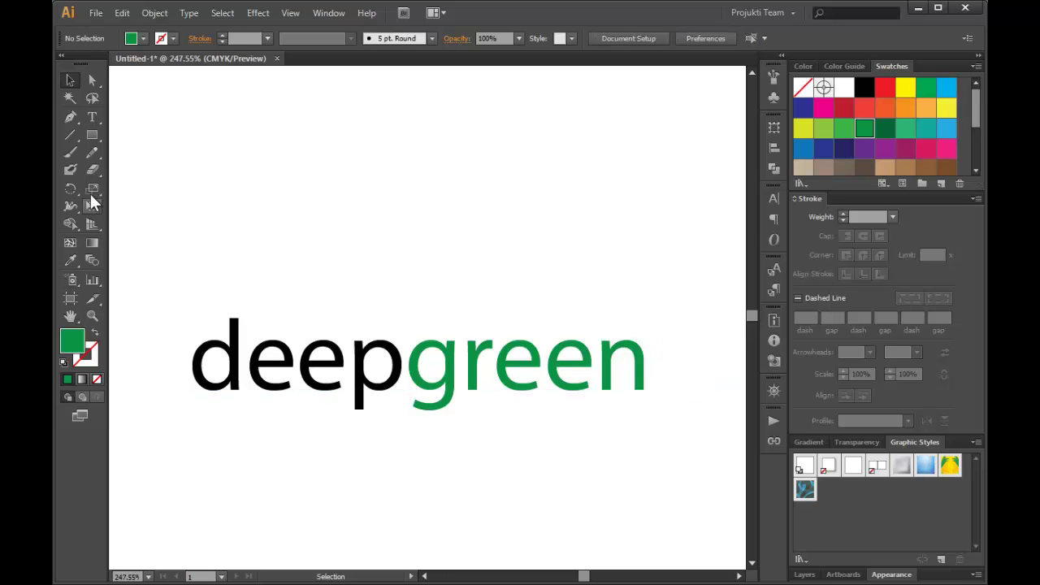
# Draw a wide rectangle covering the whole "deepgreen" text with a margin around it, and give it a white fill.
pyautogui.click(92, 135)
pyautogui.moveTo(154, 264)
pyautogui.mouseDown()
pyautogui.moveTo(216, 322)
pyautogui.moveTo(678, 434)
pyautogui.moveTo(680, 443)
pyautogui.moveTo(669, 422)
pyautogui.moveTo(674, 444)
pyautogui.moveTo(661, 428)
pyautogui.moveTo(665, 439)
pyautogui.moveTo(653, 410)
pyautogui.moveTo(668, 433)
pyautogui.mouseUp()
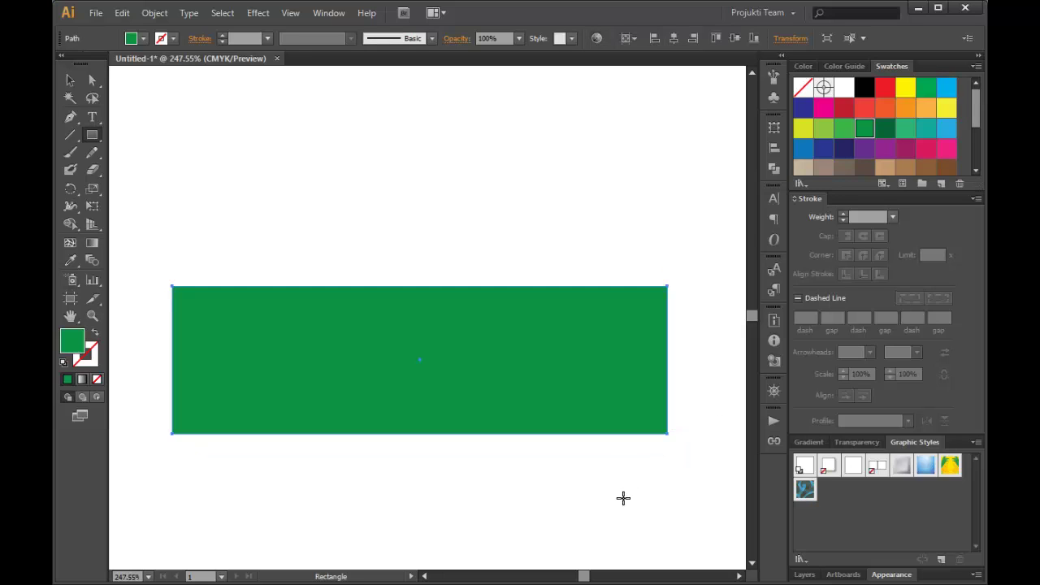
pyautogui.click(144, 34)
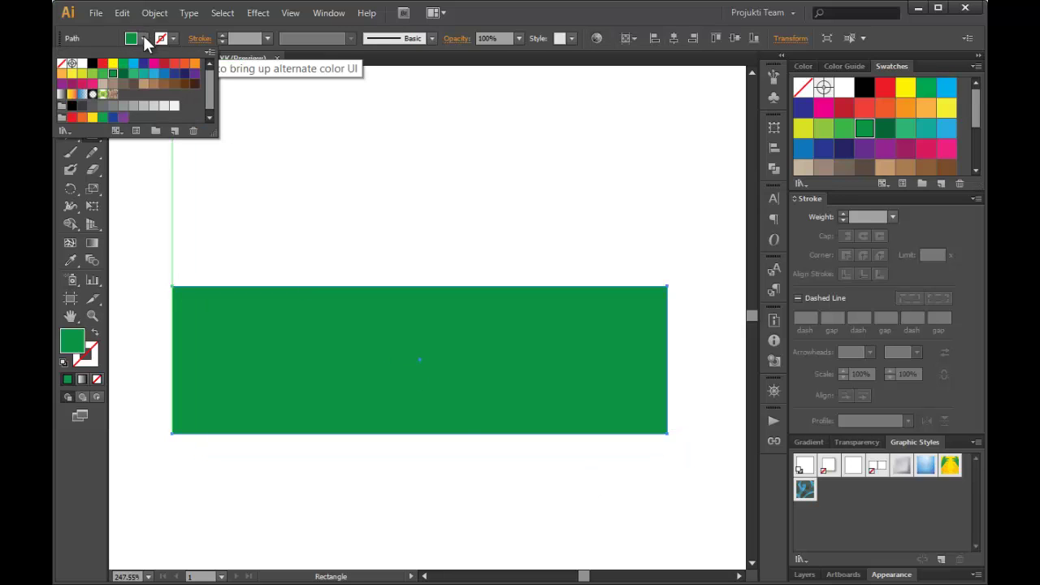
pyautogui.click(82, 64)
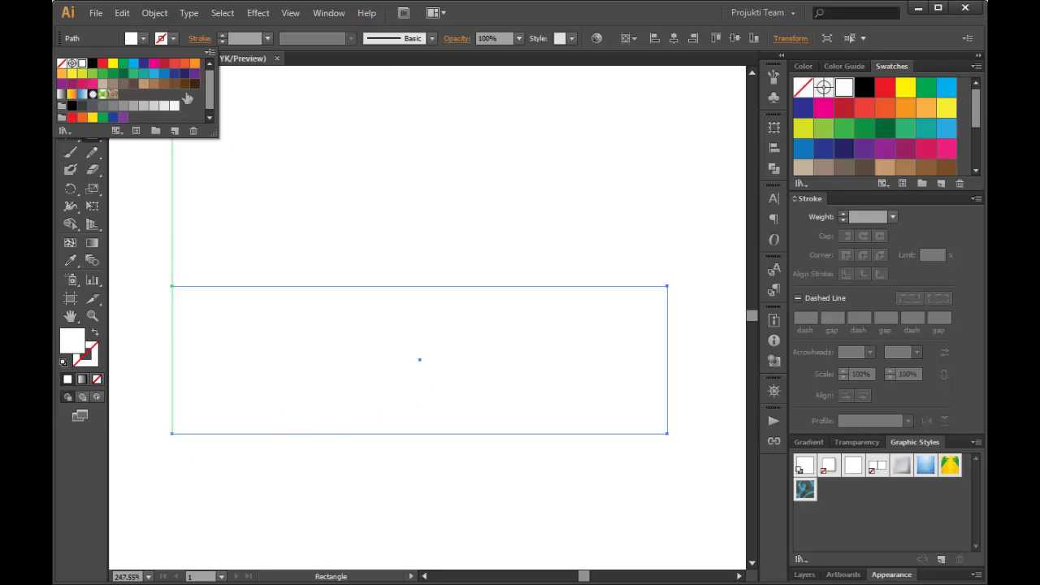
# Give the rectangle a black stroke with a 3 pt weight.
pyautogui.click(175, 39)
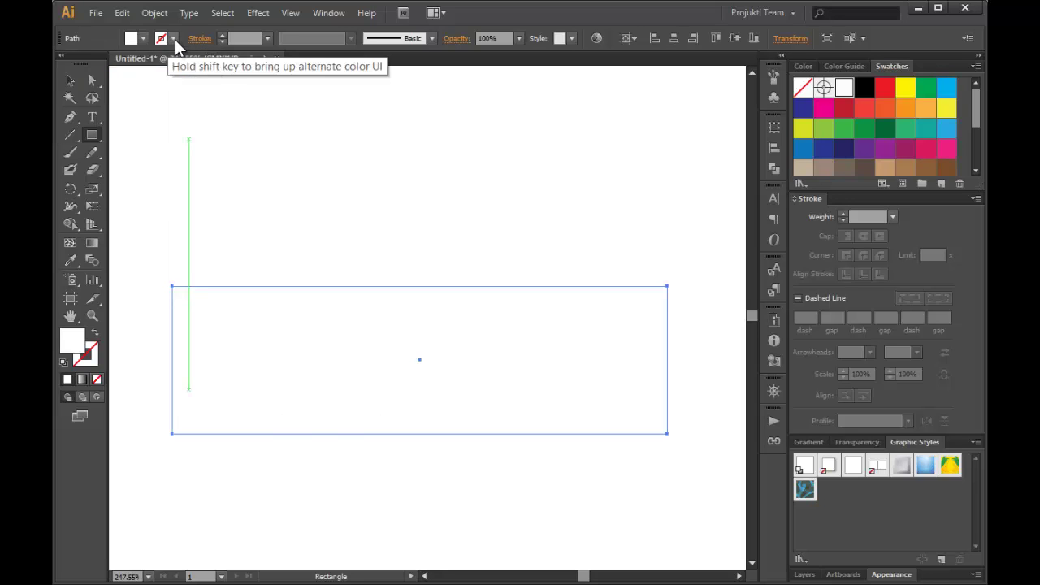
pyautogui.click(175, 39)
pyautogui.click(126, 68)
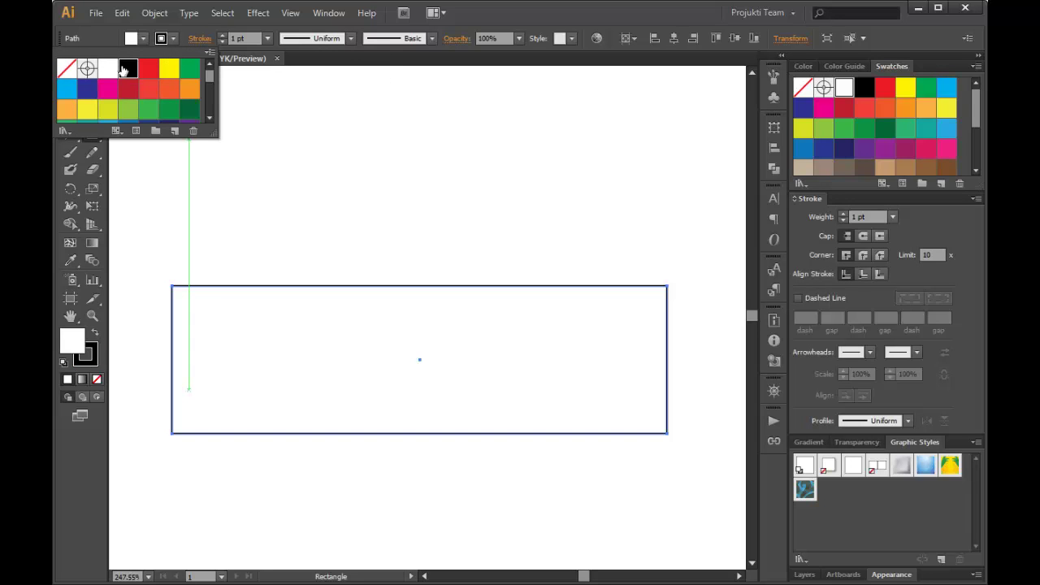
pyautogui.click(269, 39)
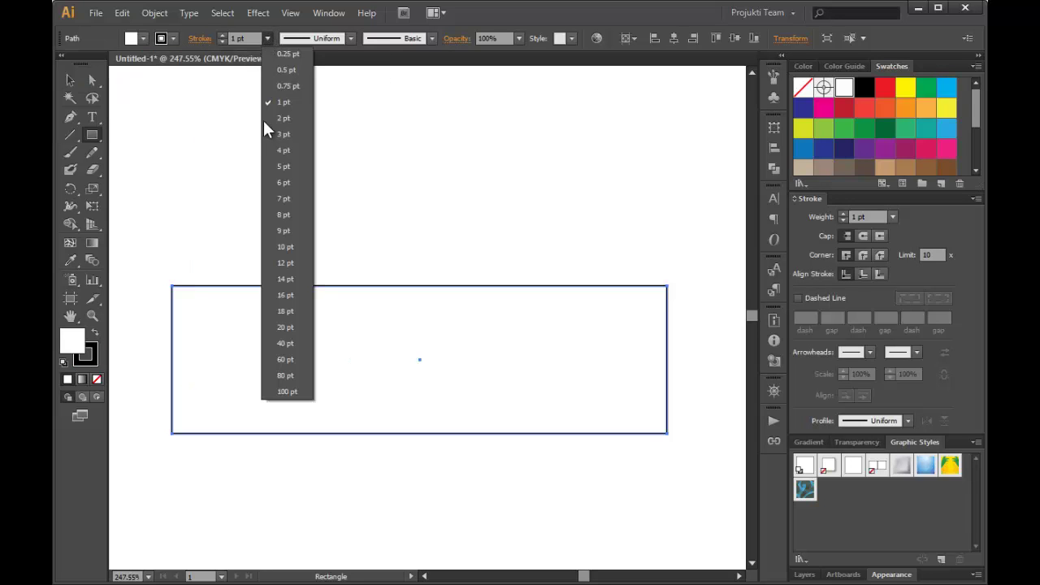
pyautogui.click(268, 138)
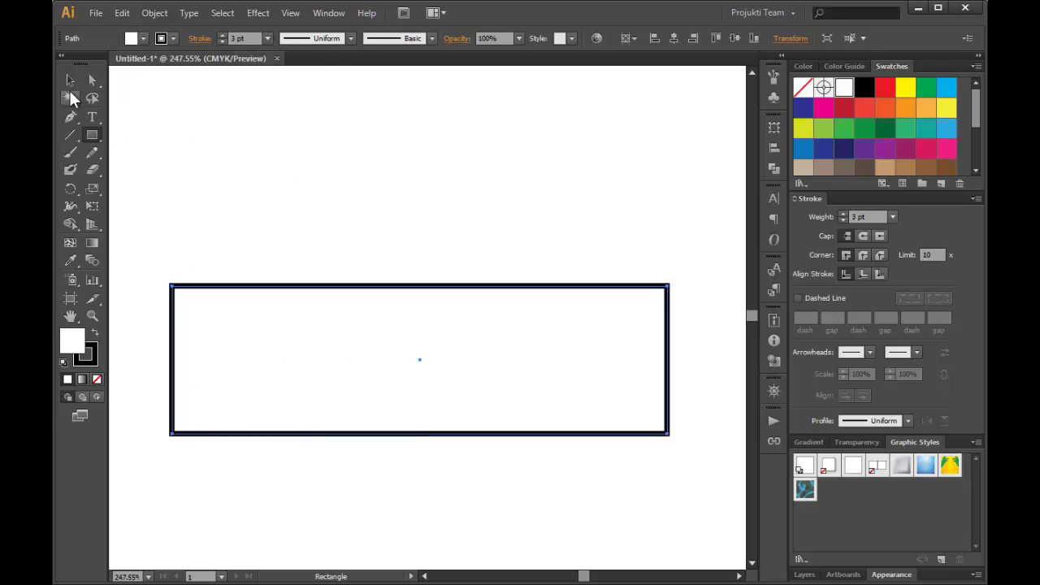
# Send the rectangle to the back, behind the "deepgreen" text, and deselect it.
pyautogui.click(68, 83)
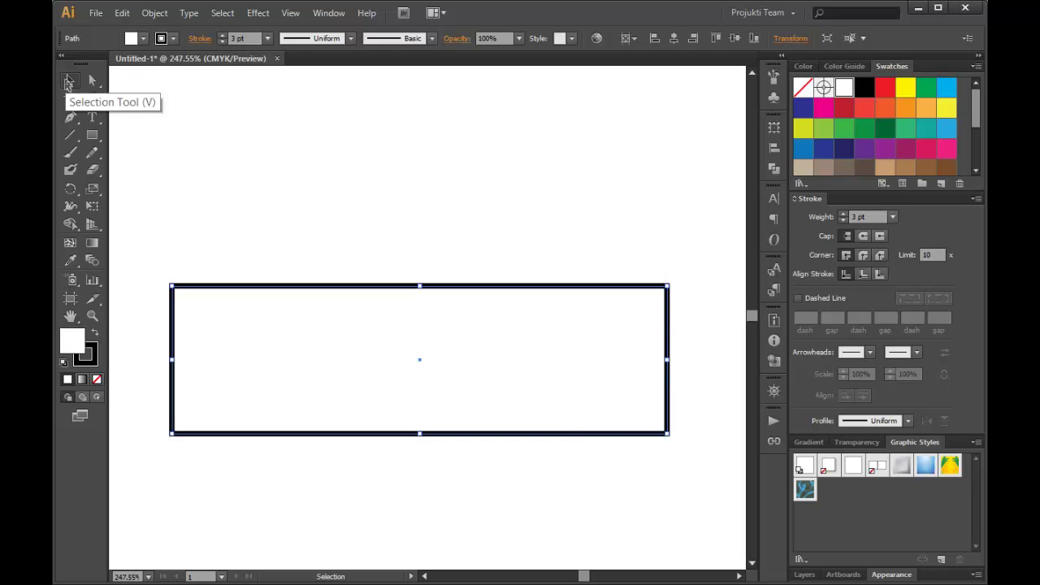
pyautogui.rightClick(469, 414)
pyautogui.moveTo(529, 378)
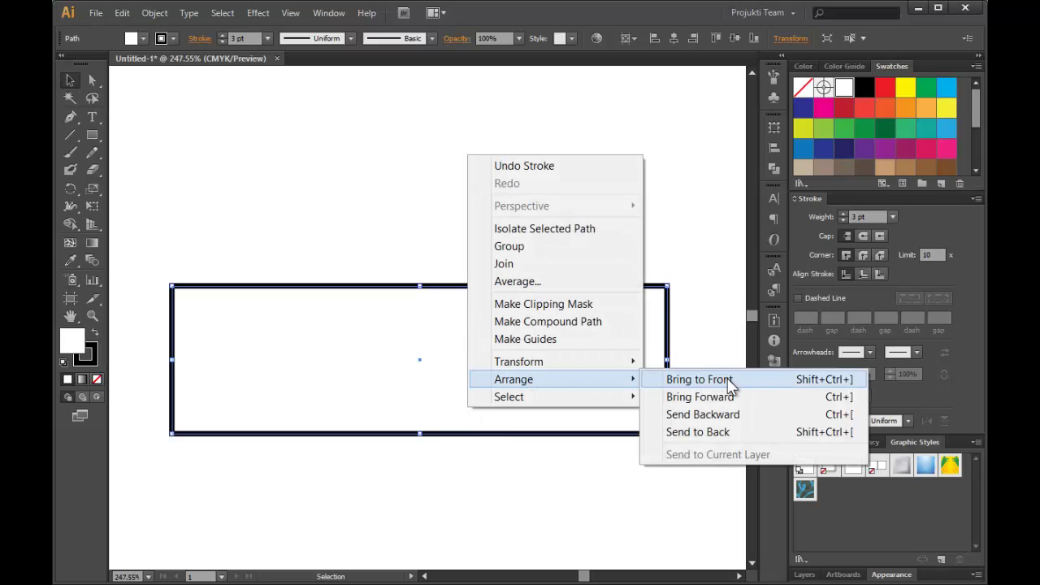
pyautogui.click(730, 432)
pyautogui.click(370, 506)
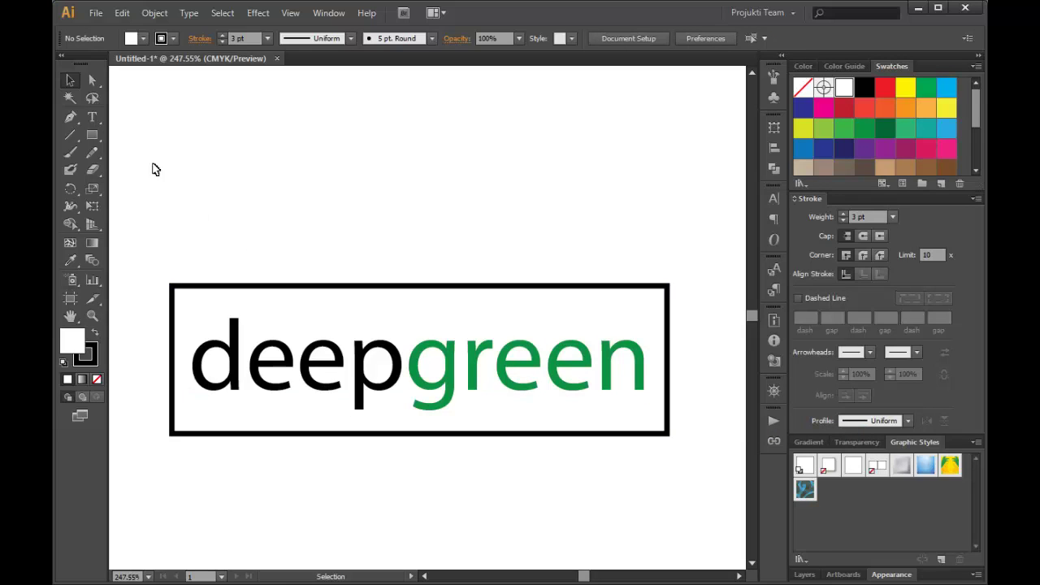
# Draw a circle over the middle of the text, taller than the rectangle, with no stroke and the logo's green fill.
pyautogui.moveTo(91, 133); pyautogui.dragTo(143, 174)
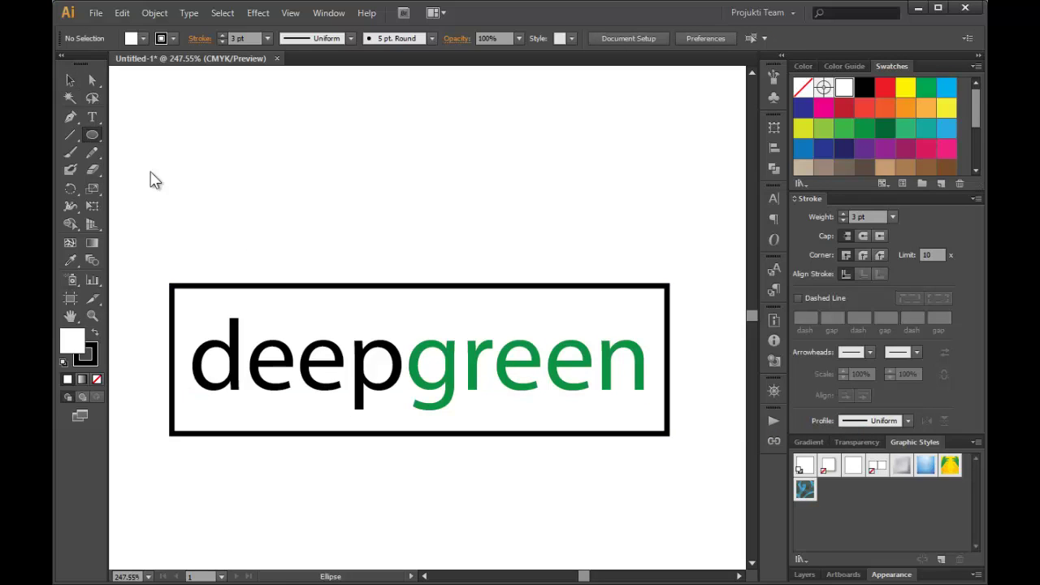
pyautogui.moveTo(336, 238); pyautogui.dragTo(543, 475)
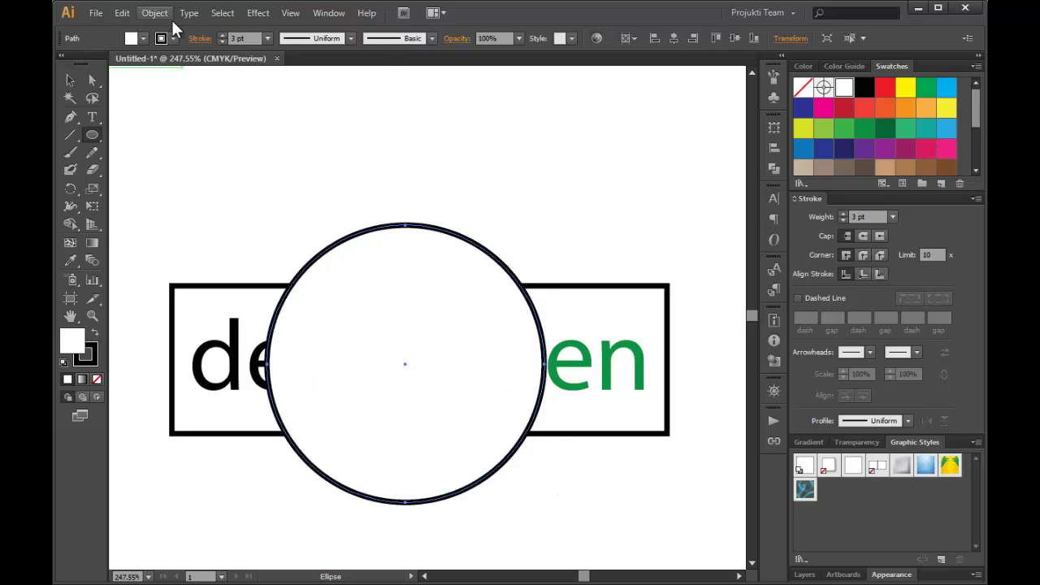
pyautogui.click(173, 40)
pyautogui.click(71, 70)
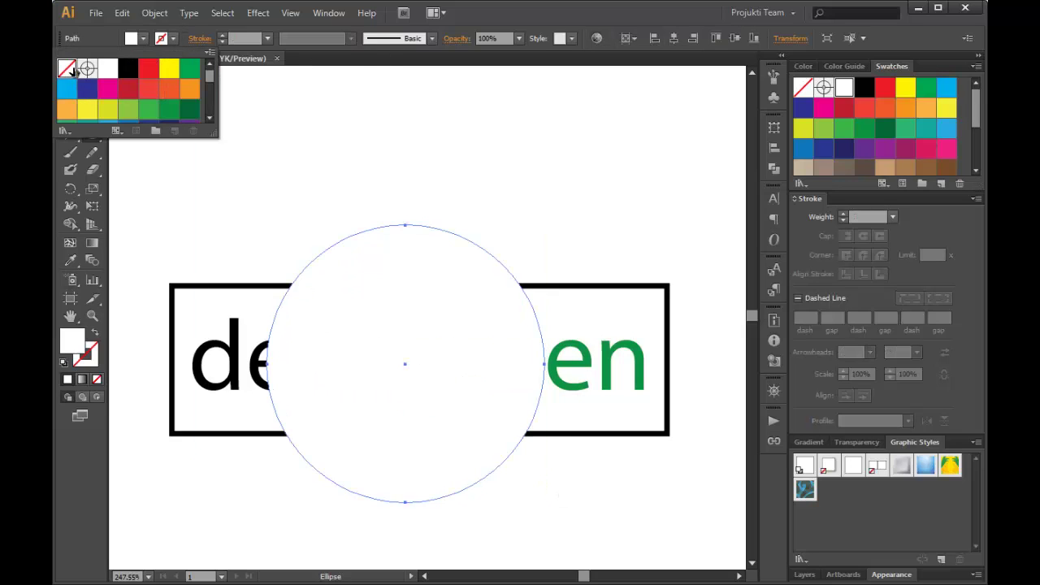
pyautogui.click(142, 39)
pyautogui.click(142, 39)
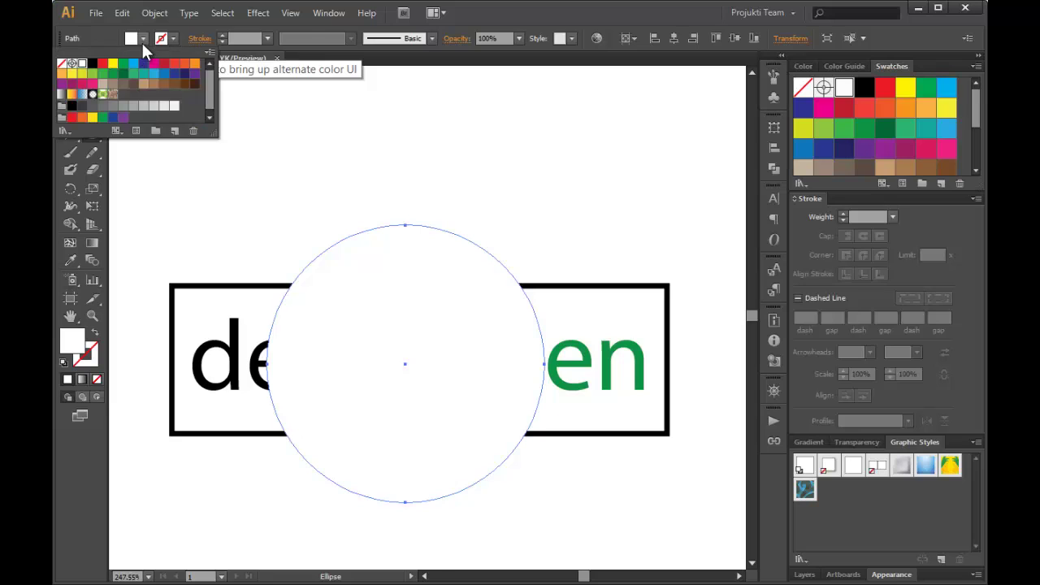
pyautogui.click(113, 77)
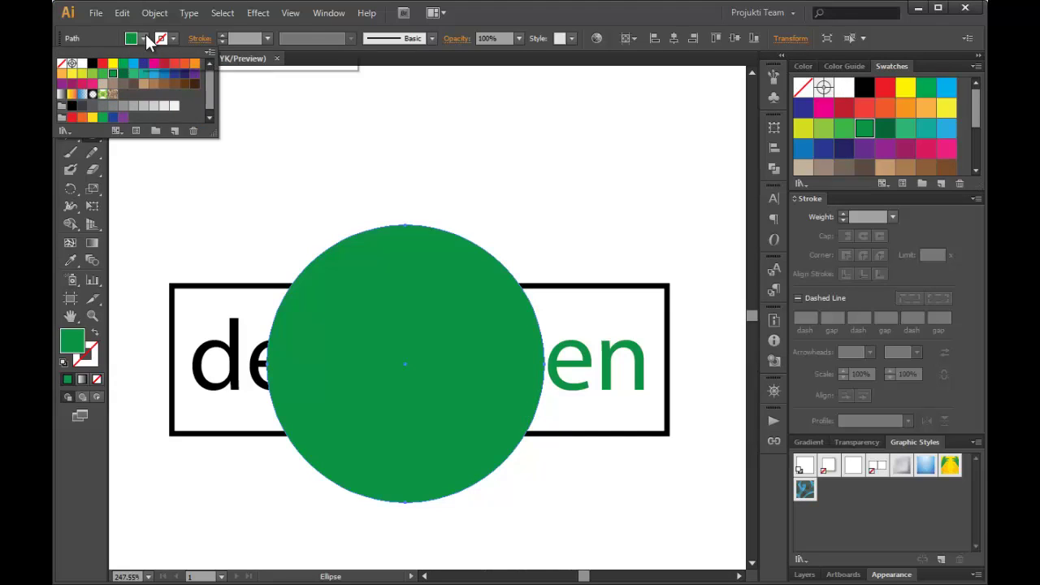
pyautogui.click(144, 37)
# Send the green circle to the back, behind the rectangle and text, and deselect it.
pyautogui.click(70, 79)
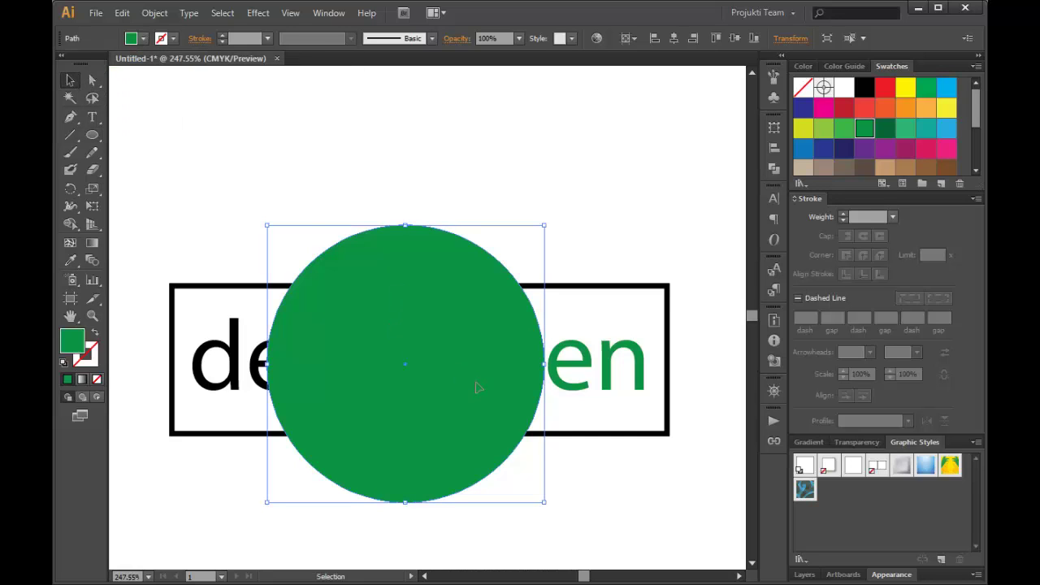
pyautogui.rightClick(414, 474)
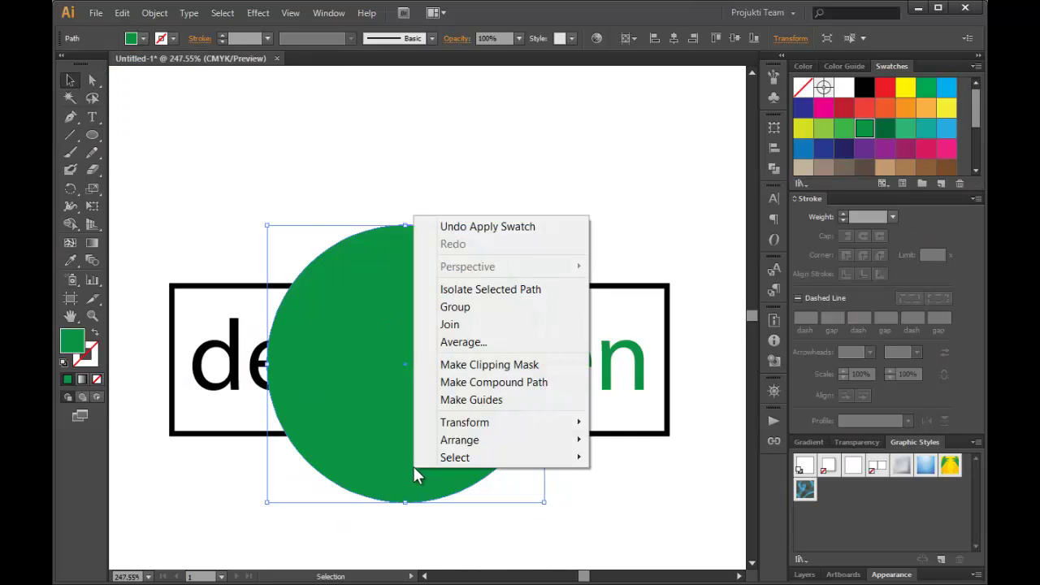
pyautogui.moveTo(496, 443)
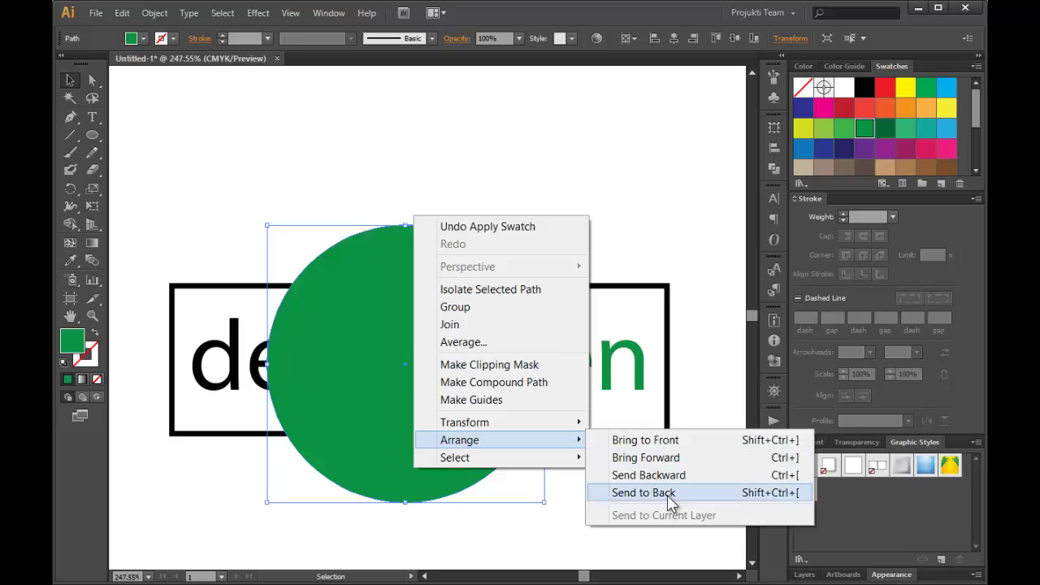
pyautogui.click(668, 495)
pyautogui.click(579, 499)
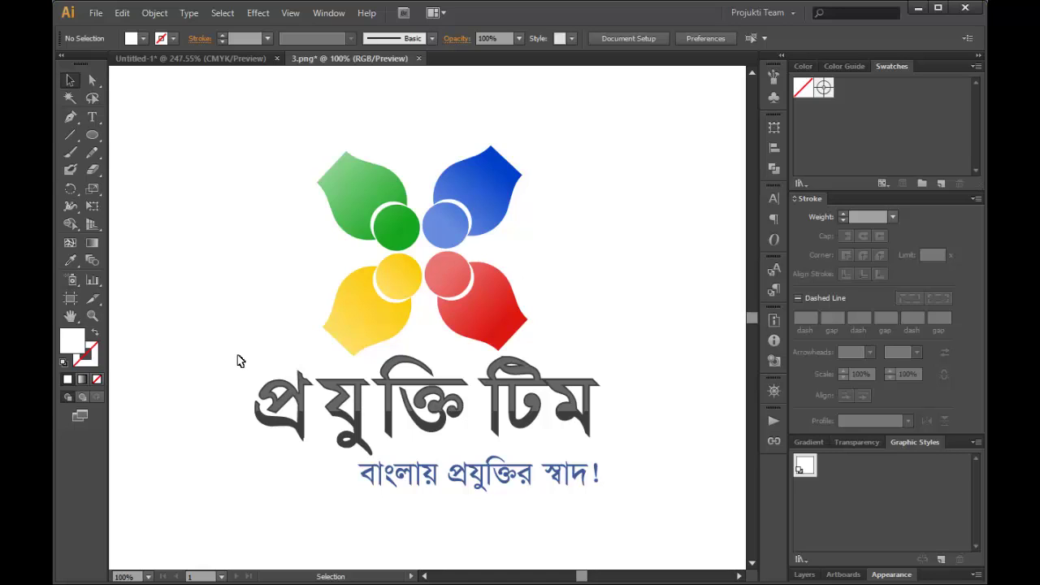
# Return to the Untitled-1 document and view the whole artboard with all the "deepgreen" logo variants.
pyautogui.click(222, 60)
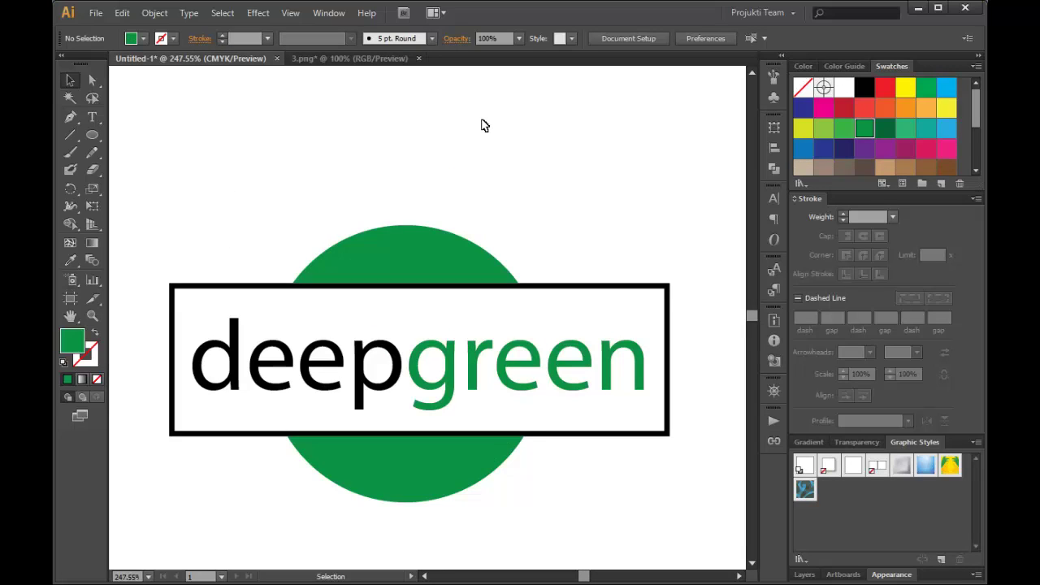
pyautogui.hotkey('ctrl', '0')
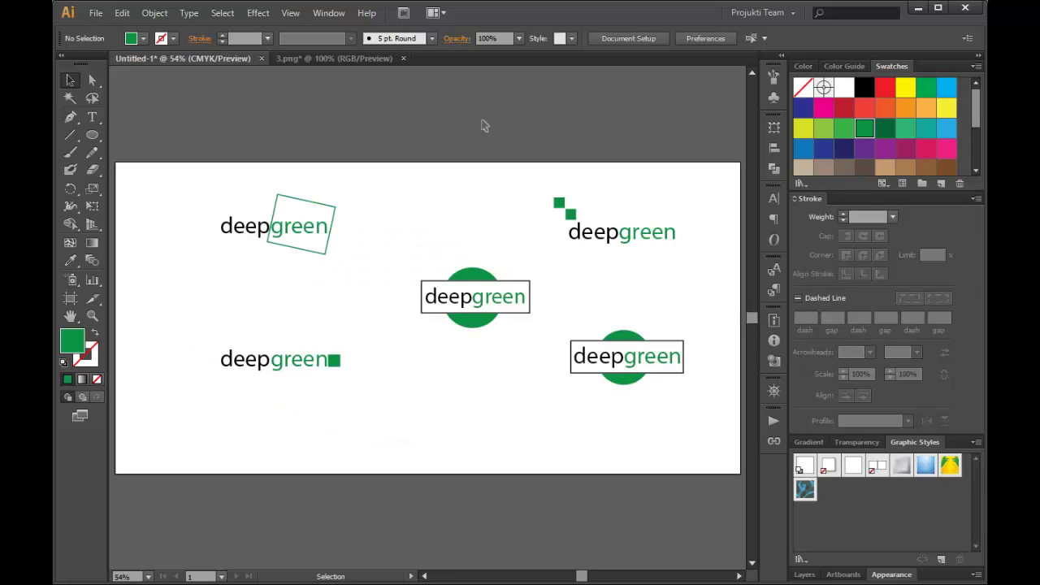